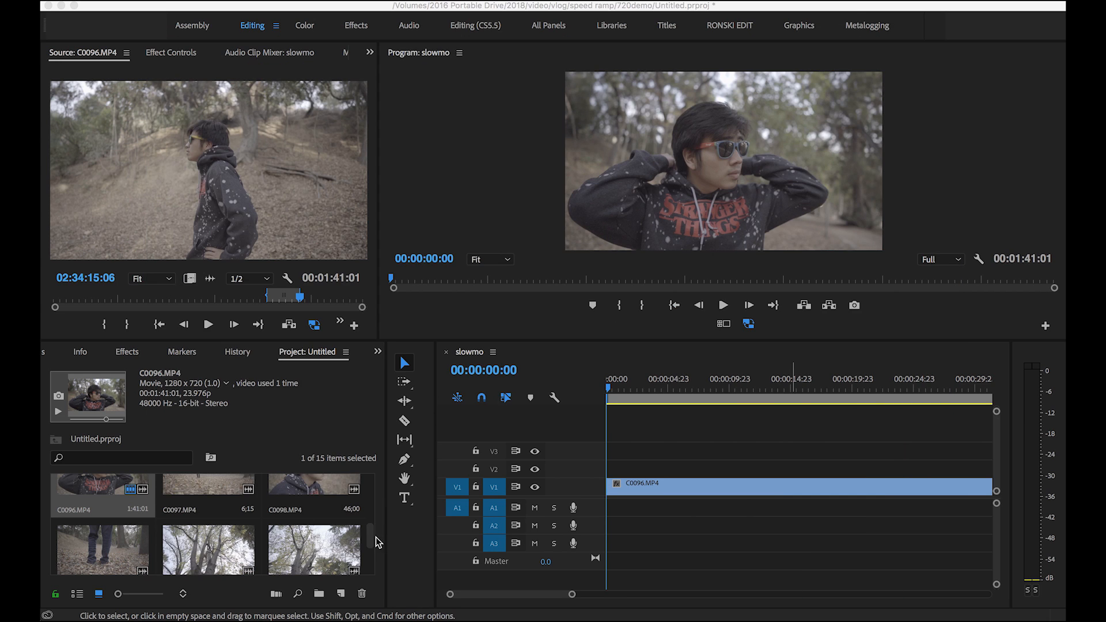
- Check the file properties of the C0096.MP4 clip in the project, including its frame rate
click(372, 539)
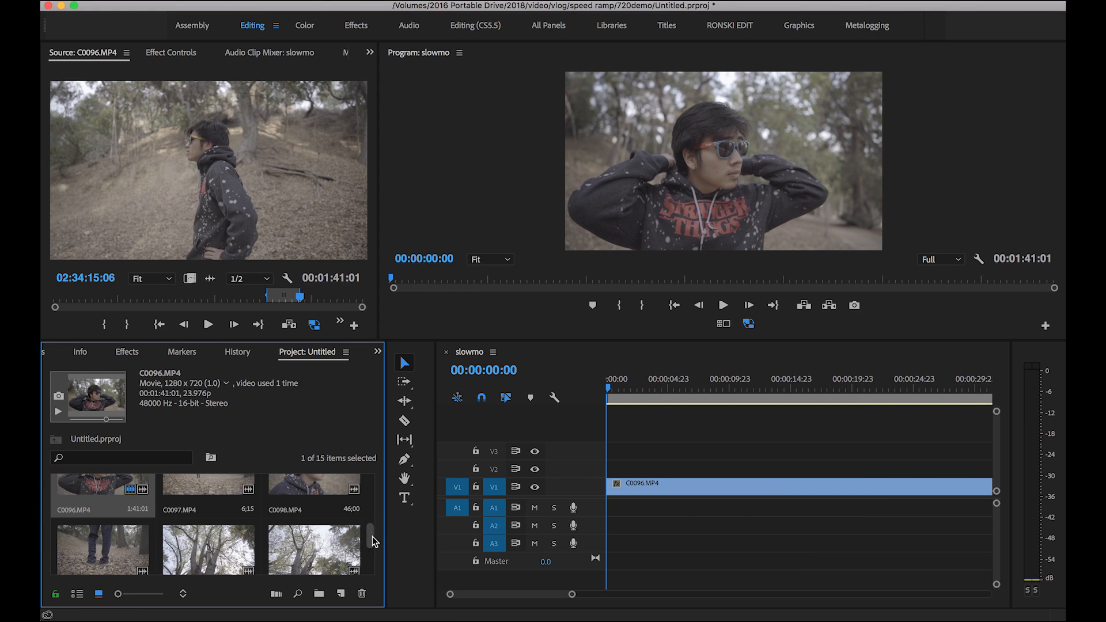
drag(370, 540, 370, 532)
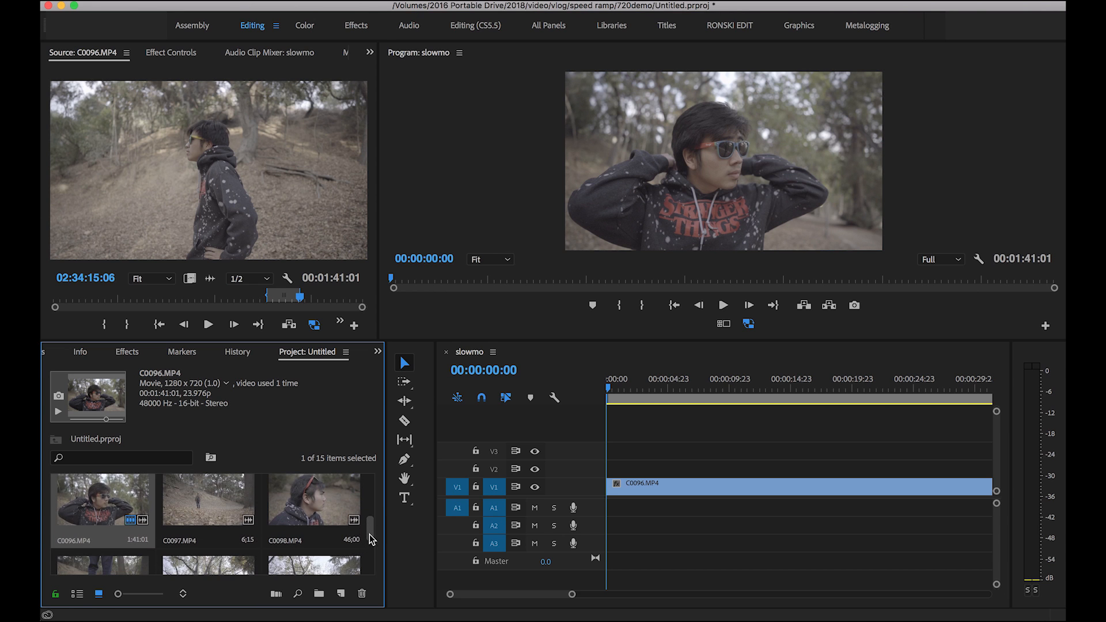
right_click(98, 502)
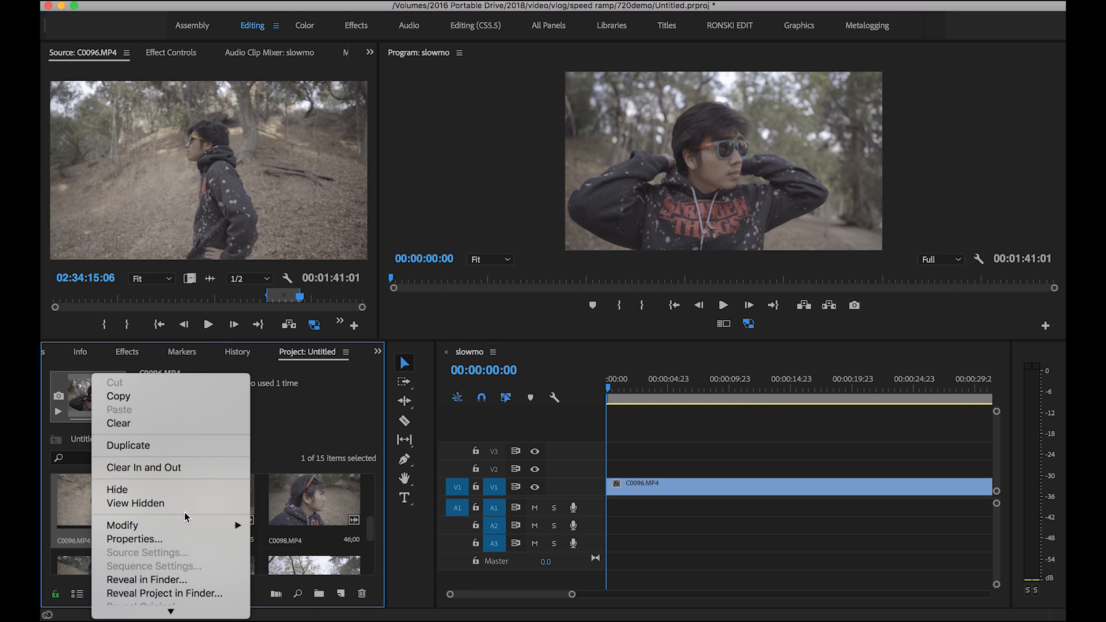
mouse_move(180, 527)
click(173, 538)
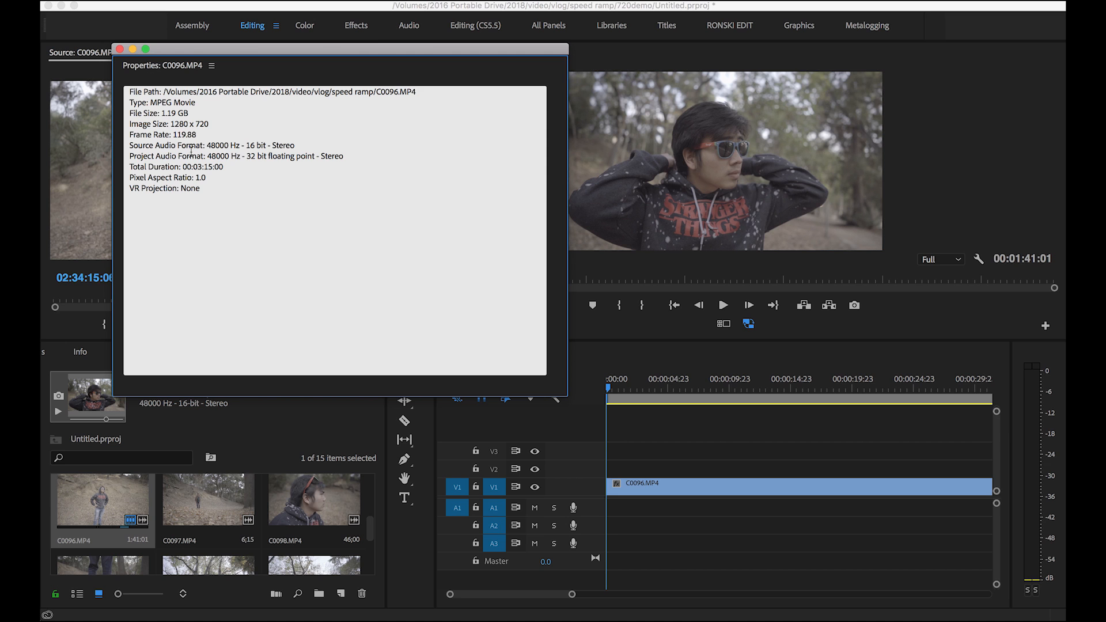
click(119, 49)
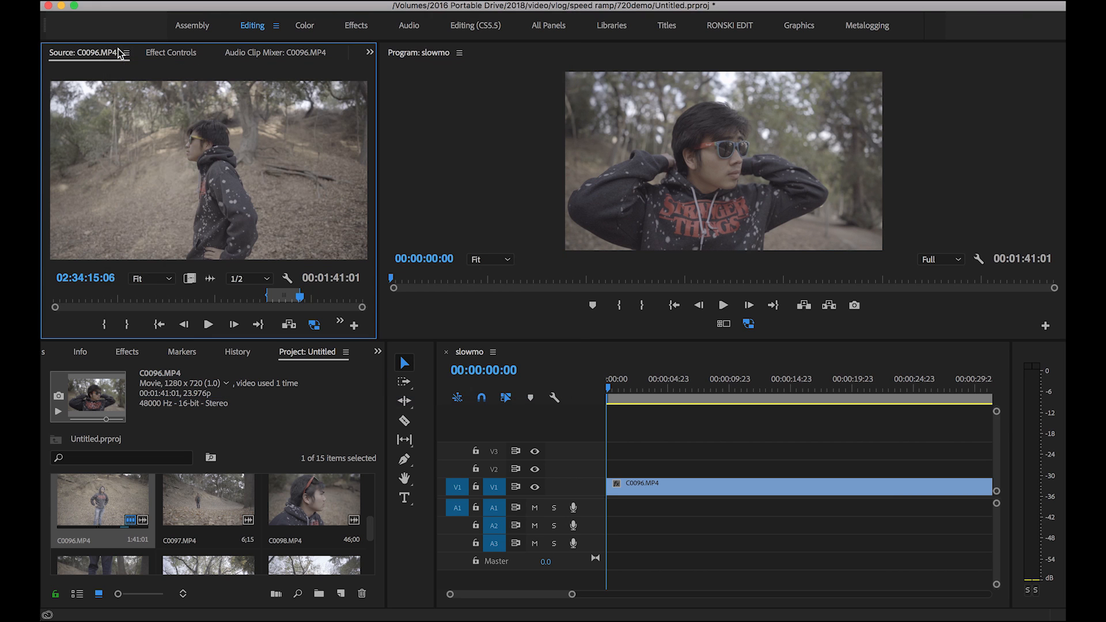
- Interpret the C0096.MP4 footage with an assumed frame rate of 23.98 fps
right_click(84, 504)
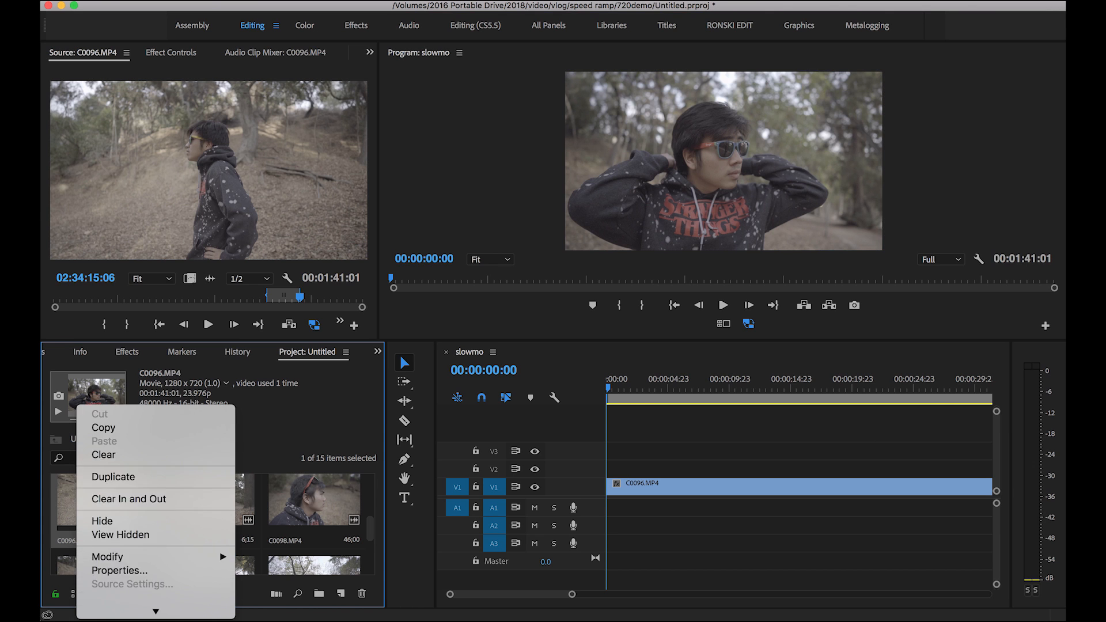
mouse_move(164, 436)
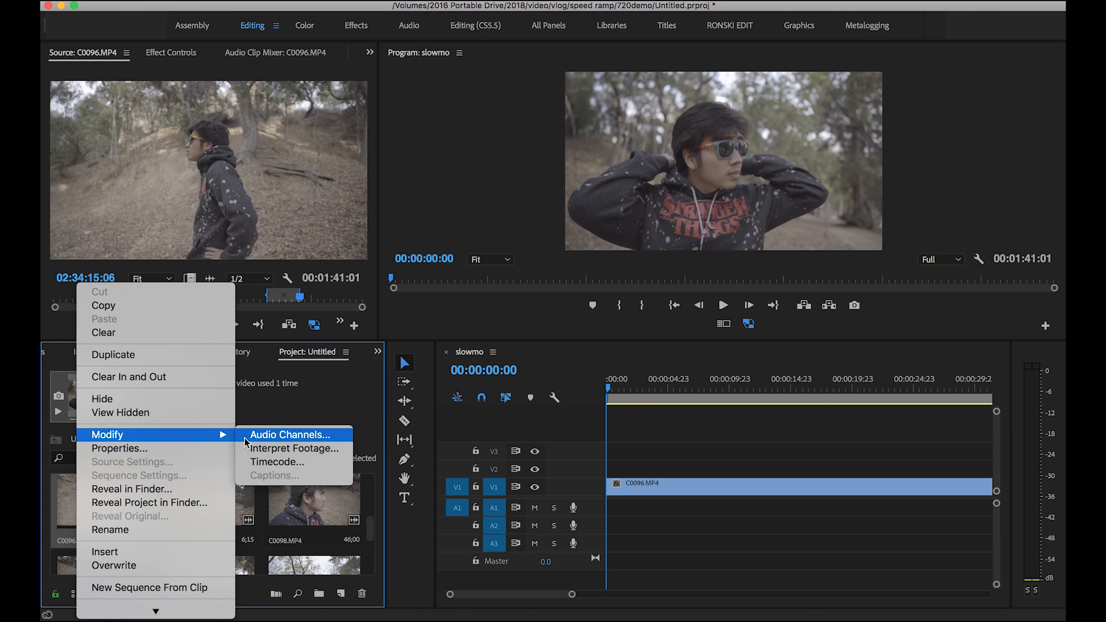
click(293, 452)
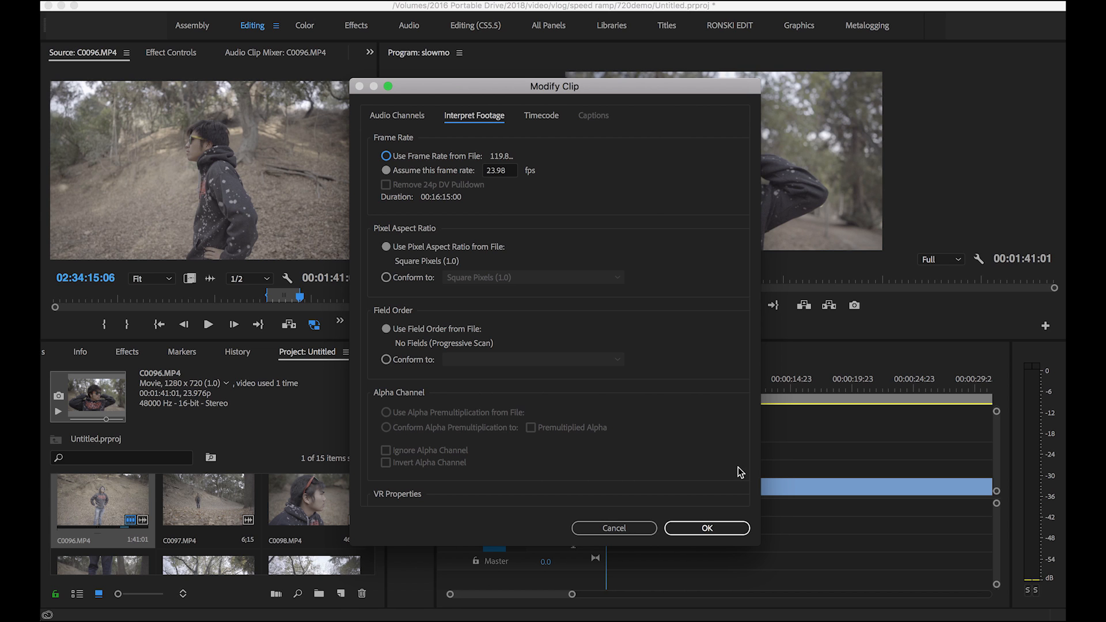
click(707, 528)
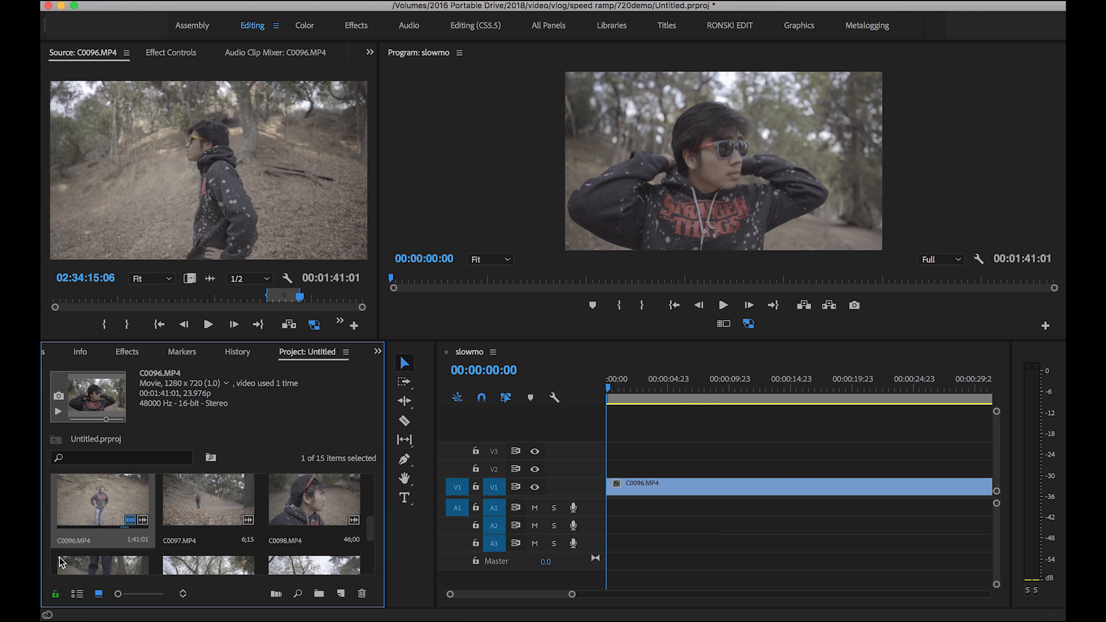
- Play the slowmo sequence from the start and scrub to about 00:00:04:04 to find where the speed should change
click(580, 389)
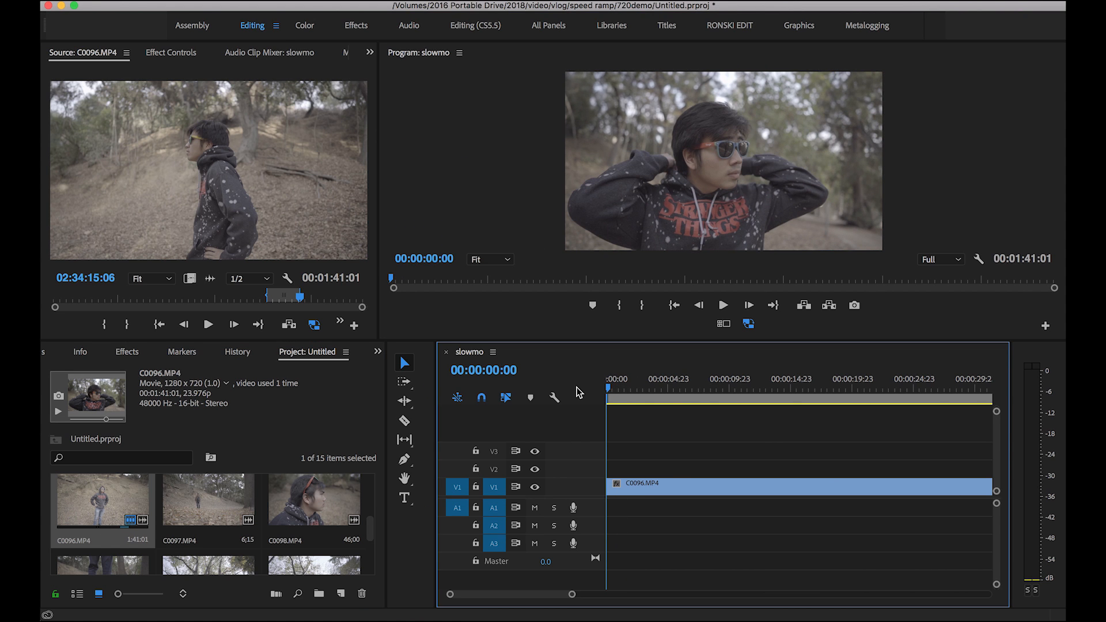
key(space)
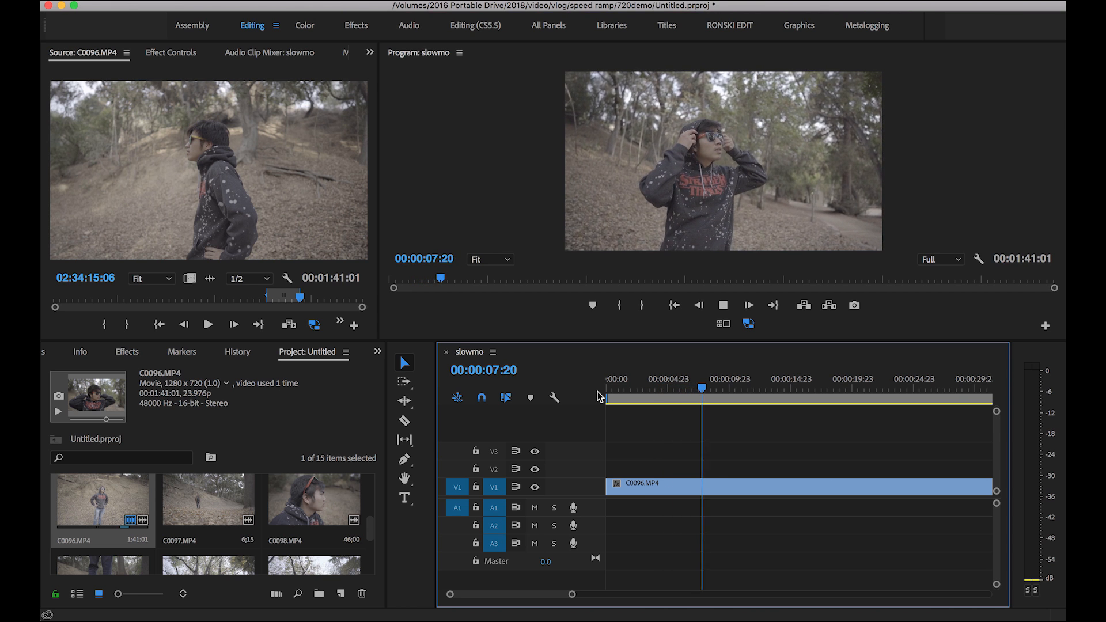
drag(729, 384, 604, 400)
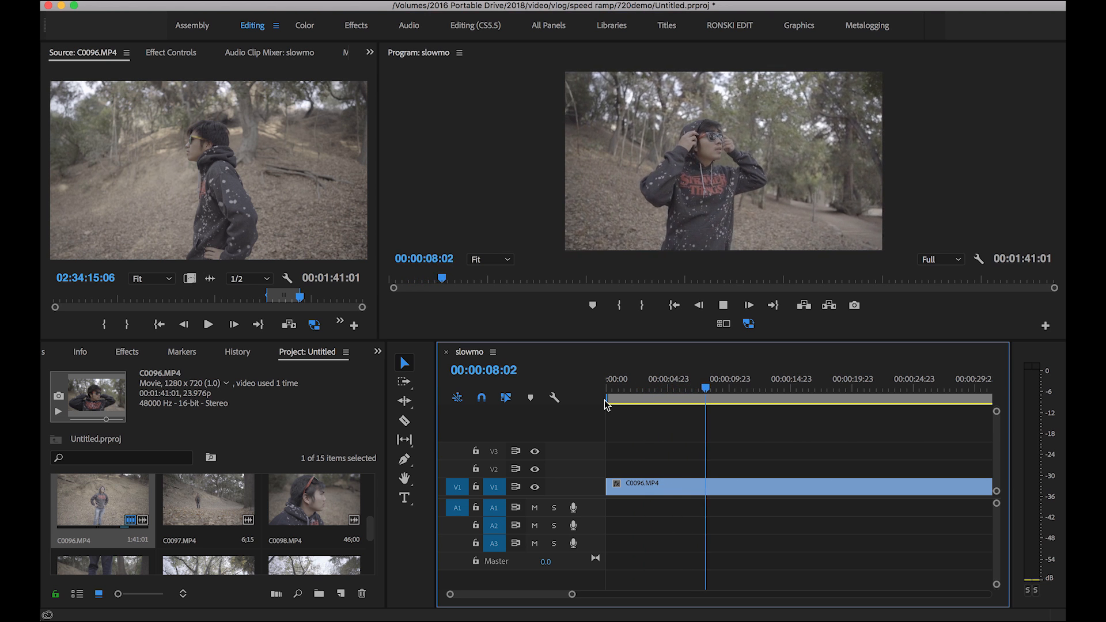
key(space)
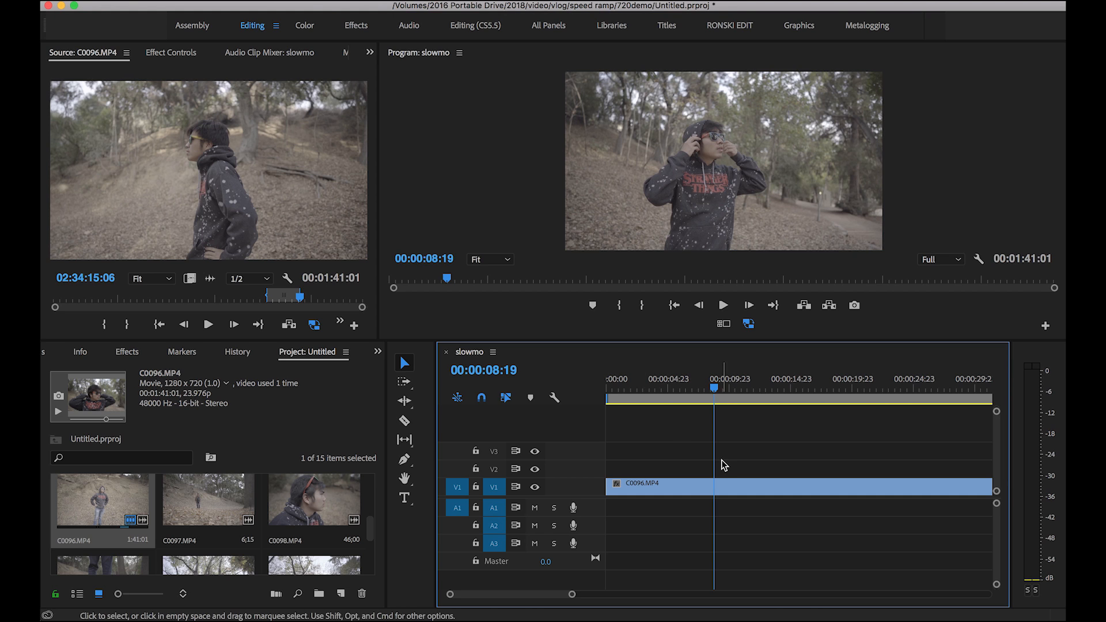
key(Home)
key(space)
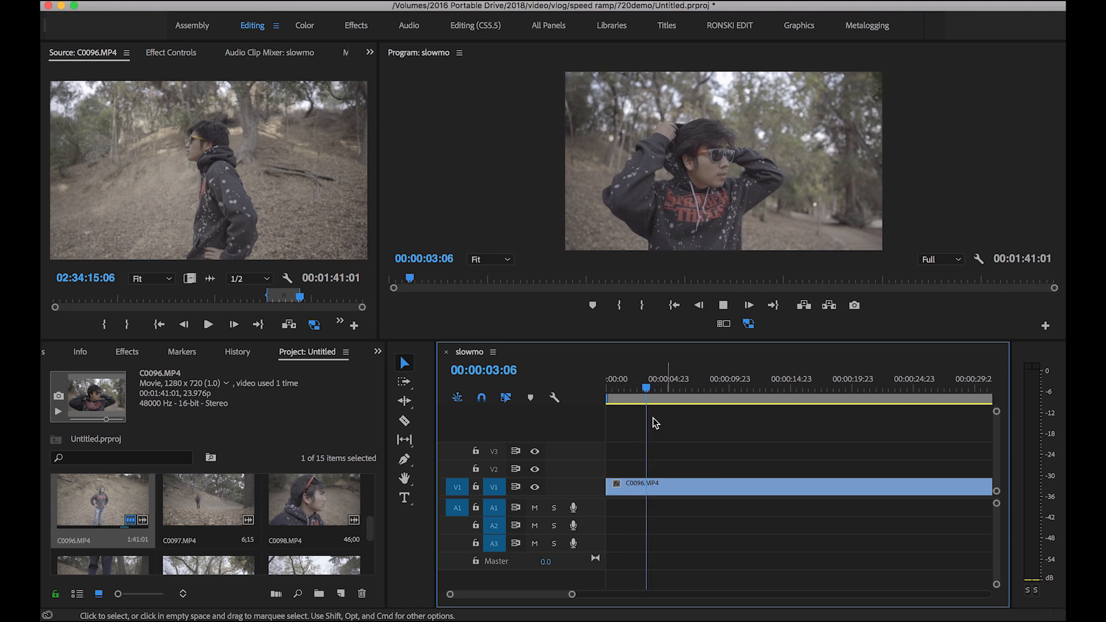
drag(653, 387, 660, 390)
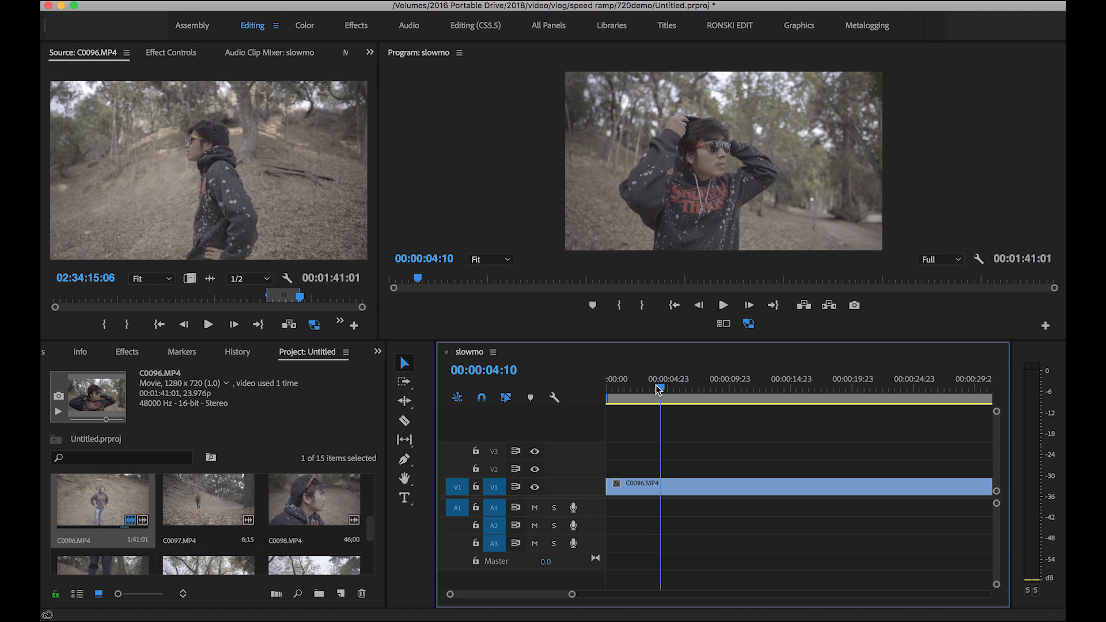
drag(659, 389, 656, 389)
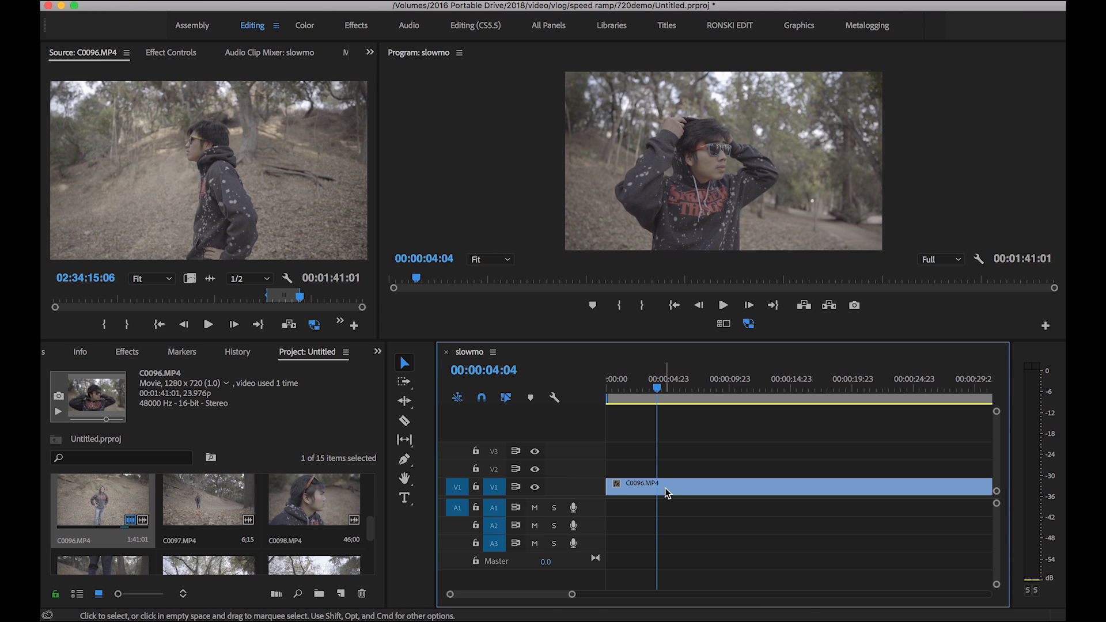
- Expand the V1 track and display the Time Remapping Speed line on the C0096.MP4 clip
double_click(575, 488)
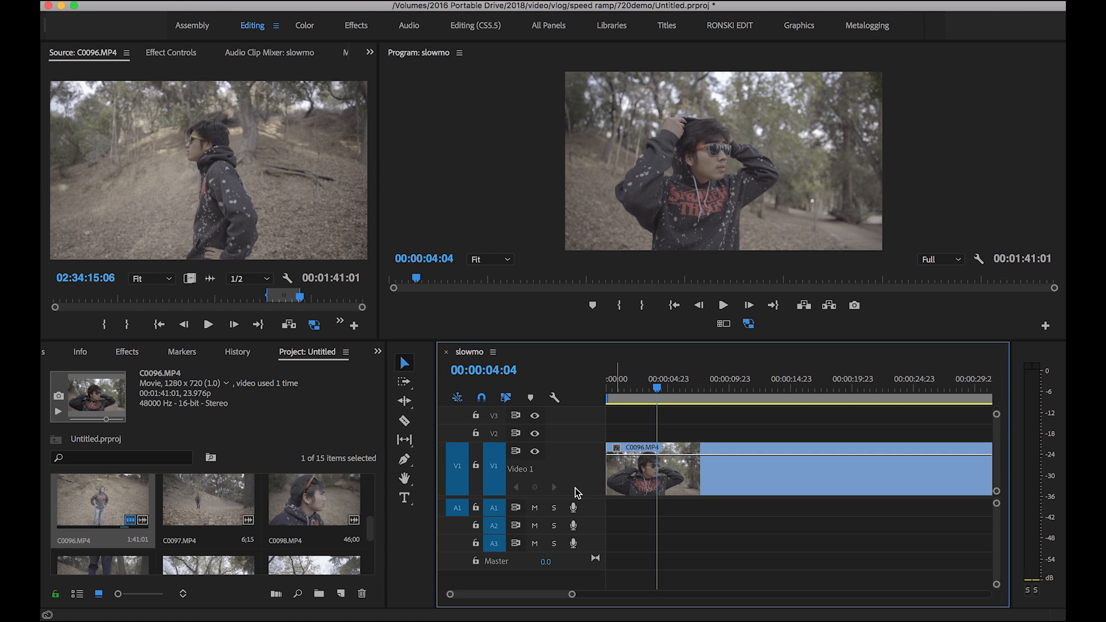
click(617, 450)
mouse_move(660, 493)
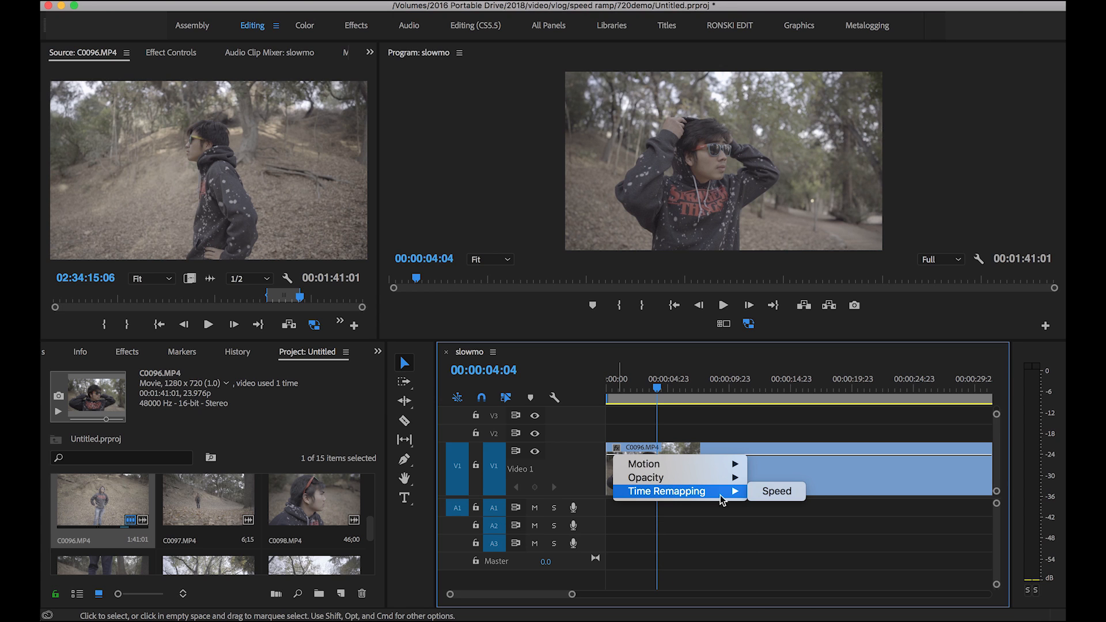
click(769, 492)
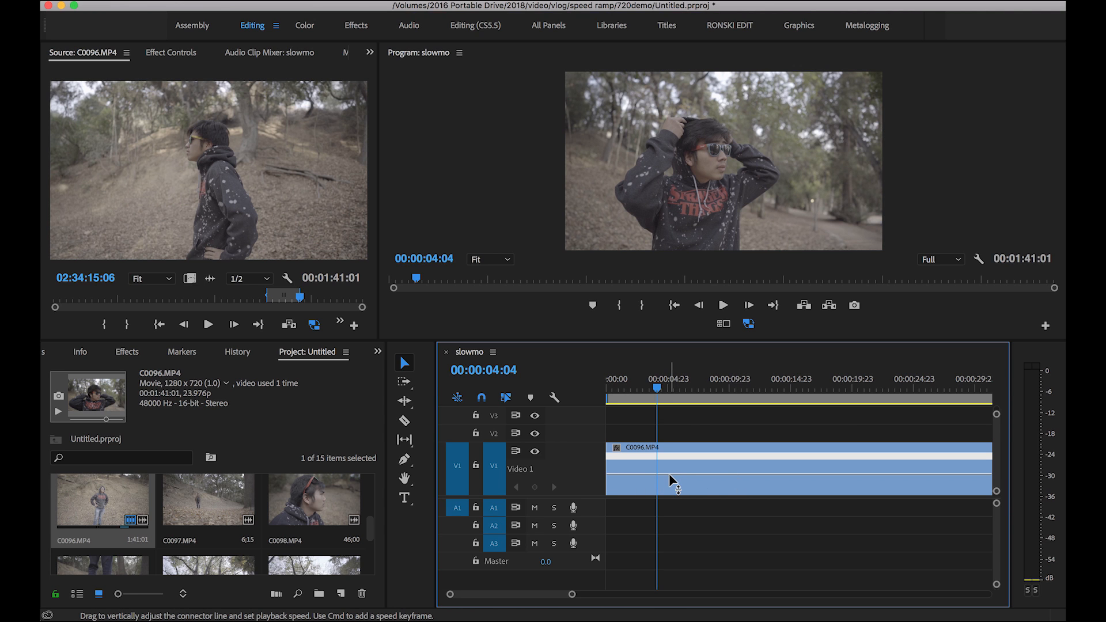
- Play the sequence from the start to 00:00:02:23 and add a speed keyframe there on the clip with the Pen tool
click(658, 387)
drag(658, 386, 588, 388)
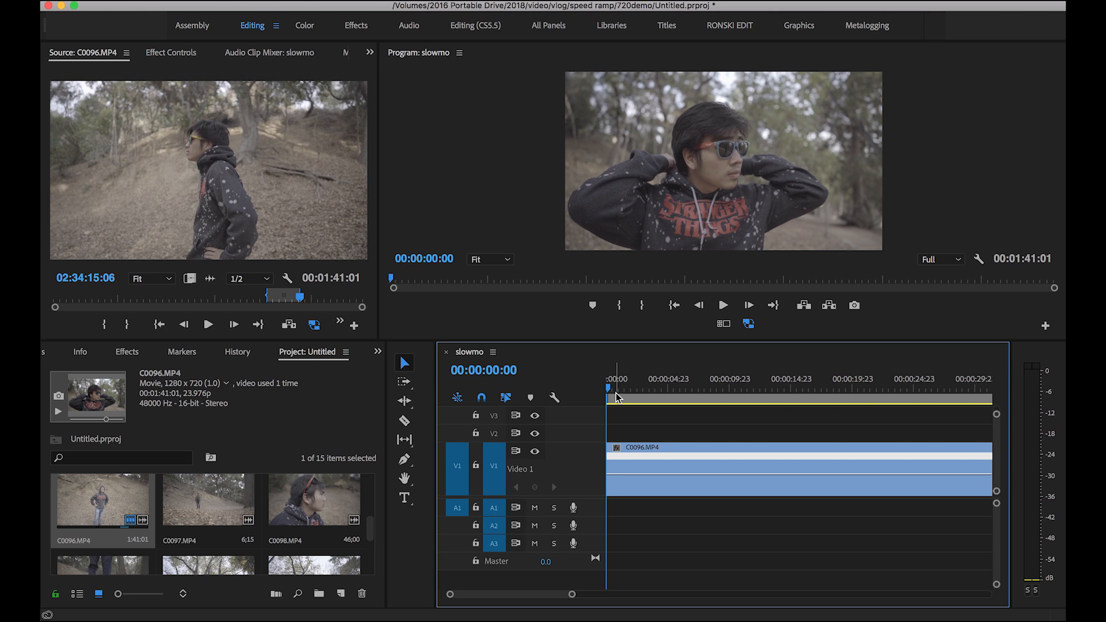
key(space)
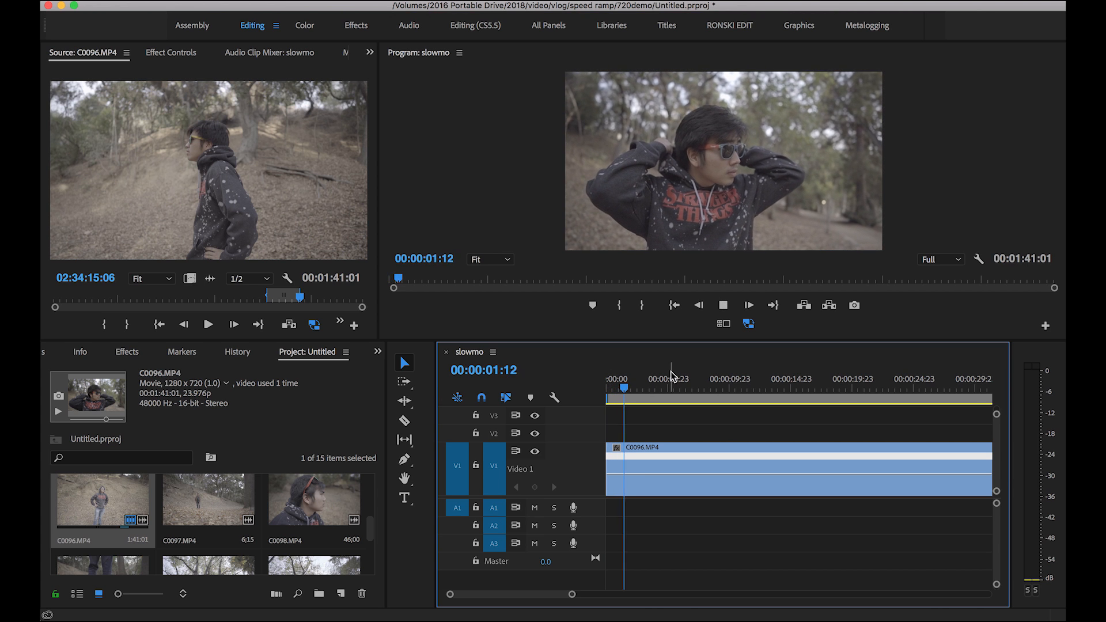
key(space)
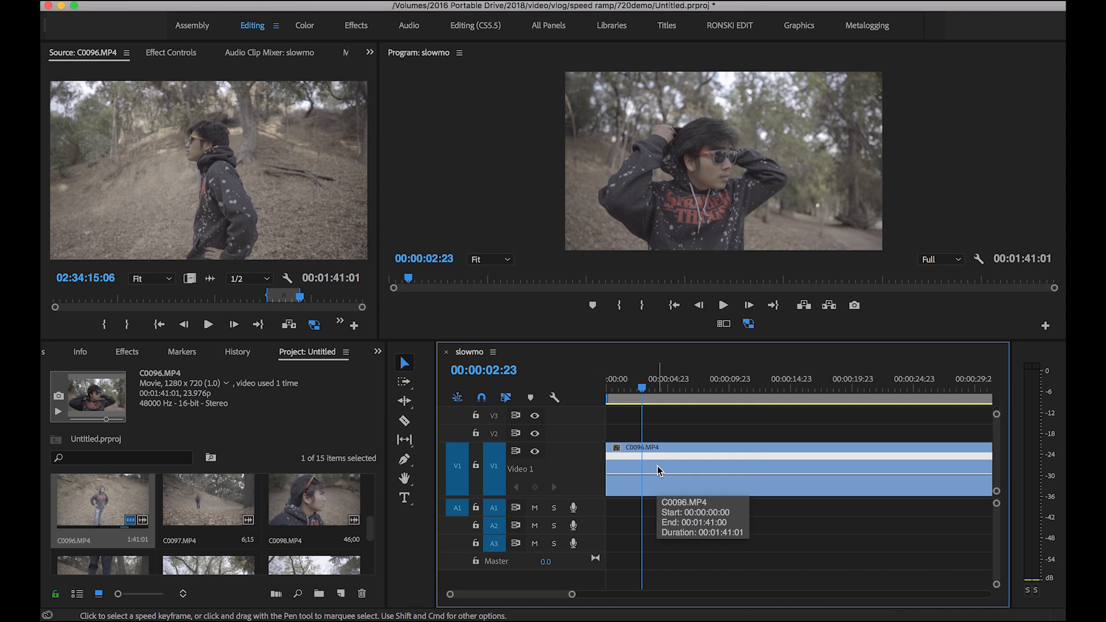
key(p)
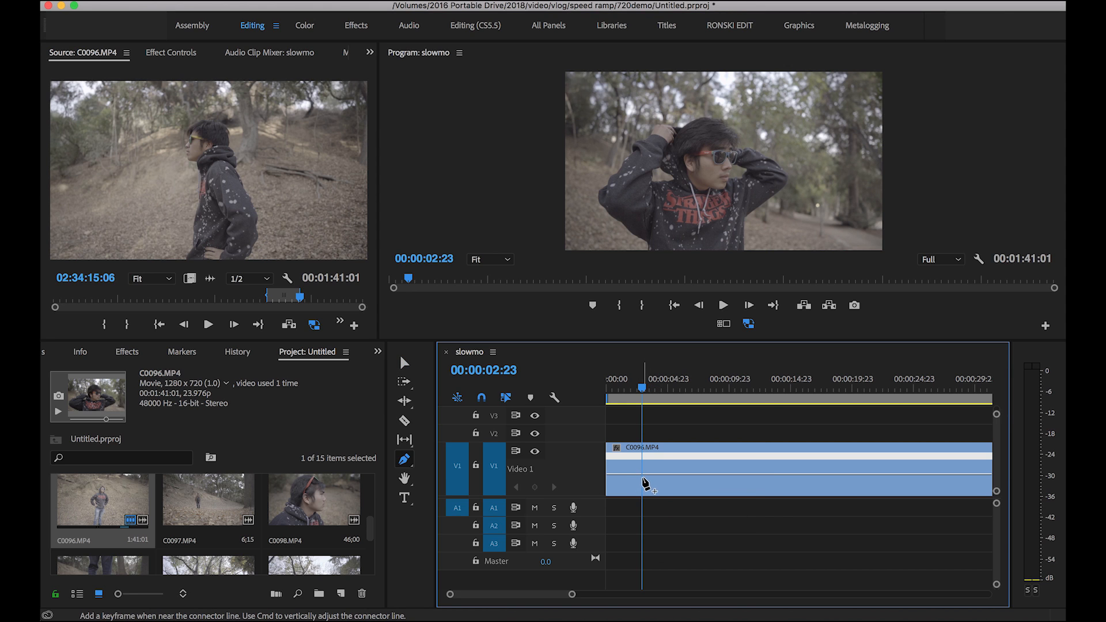
click(644, 477)
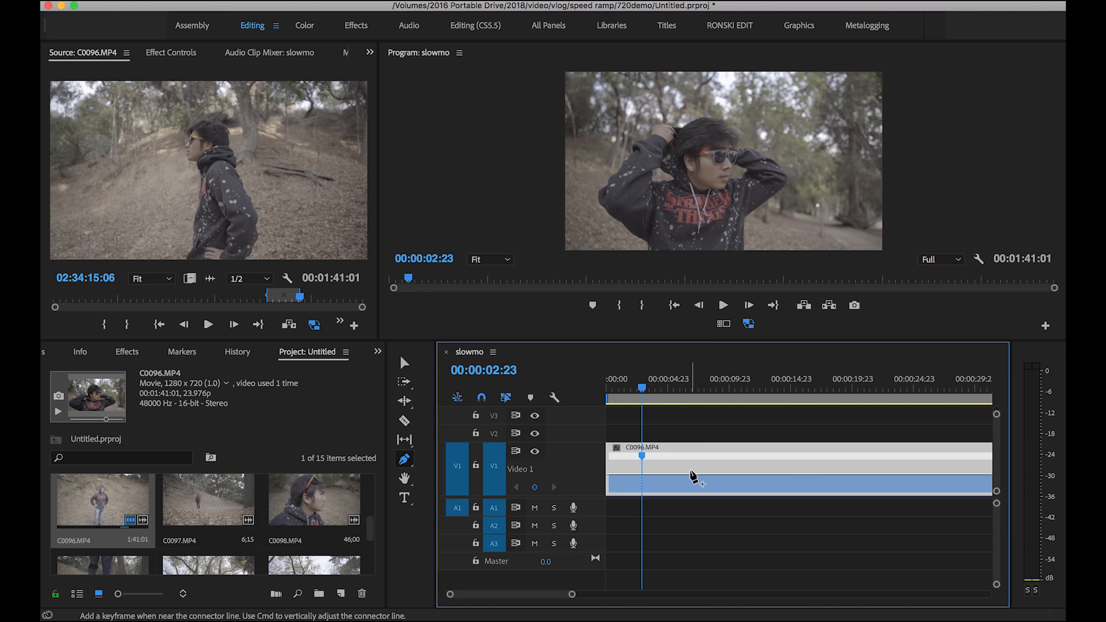
click(404, 362)
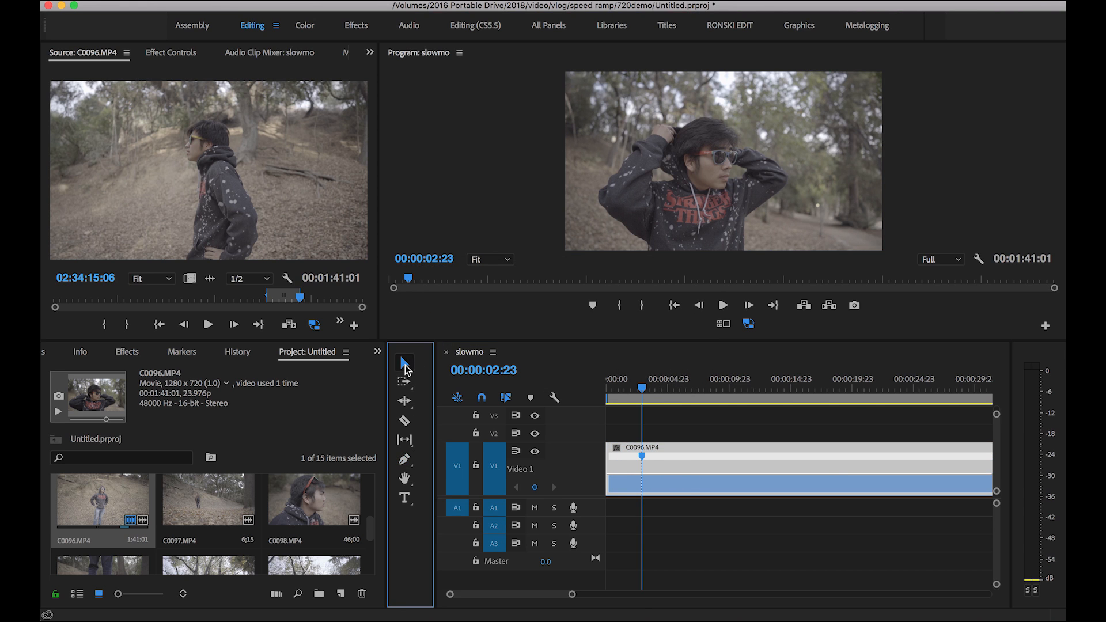
- Raise the playback speed of the clip section after the 00:00:02:23 keyframe and preview the sequence from the start
mouse_move(706, 473)
mouse_down()
mouse_move(708, 457)
mouse_move(693, 460)
mouse_move(693, 477)
mouse_up()
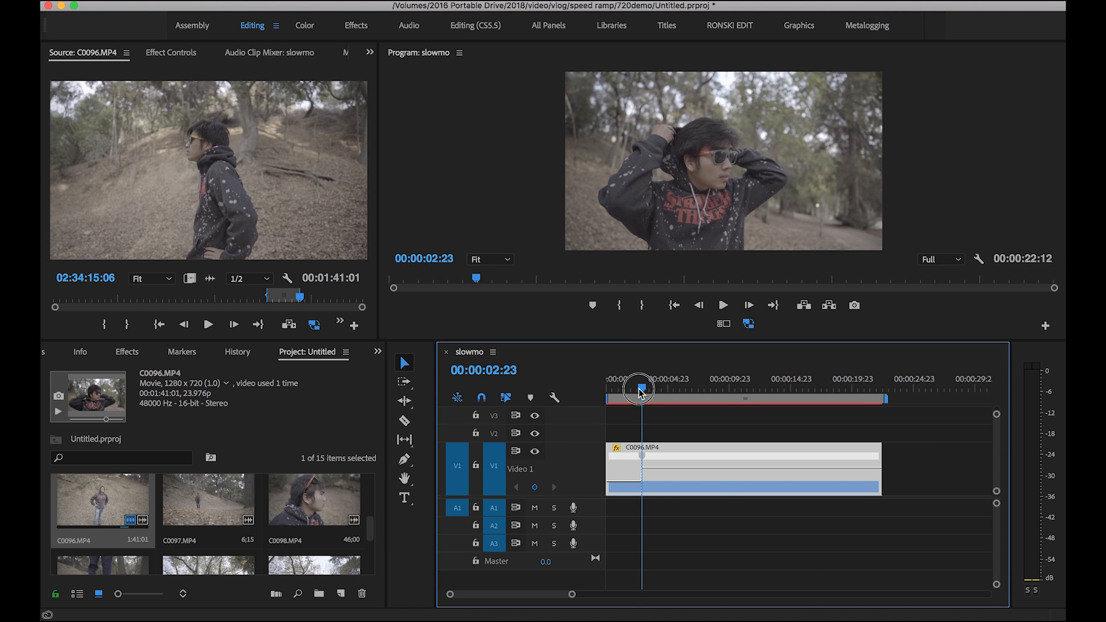
drag(641, 394, 601, 395)
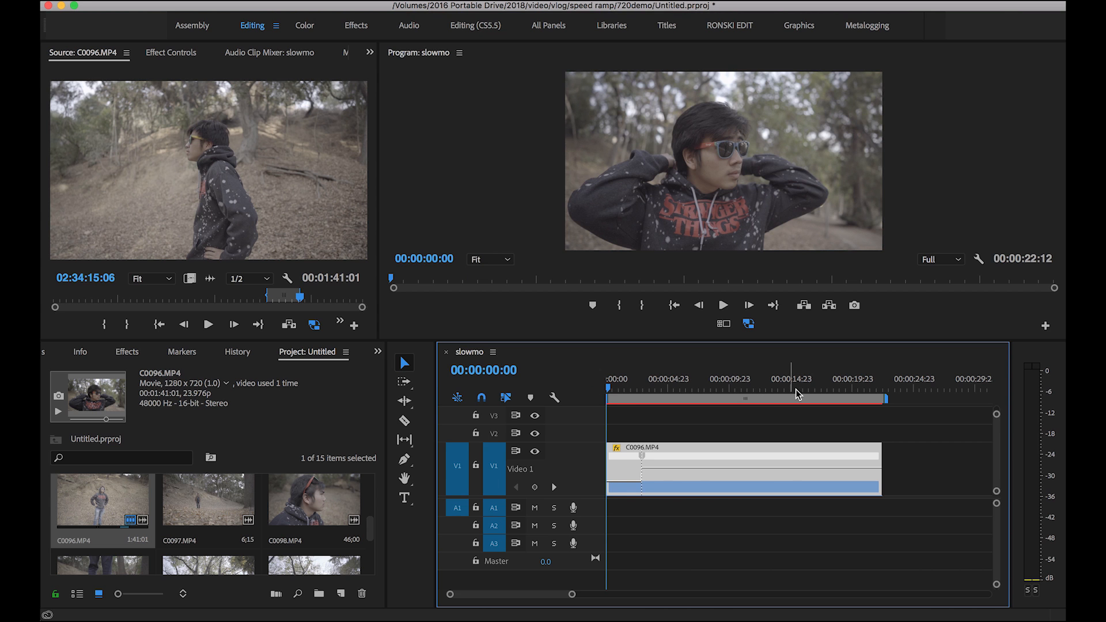
key(space)
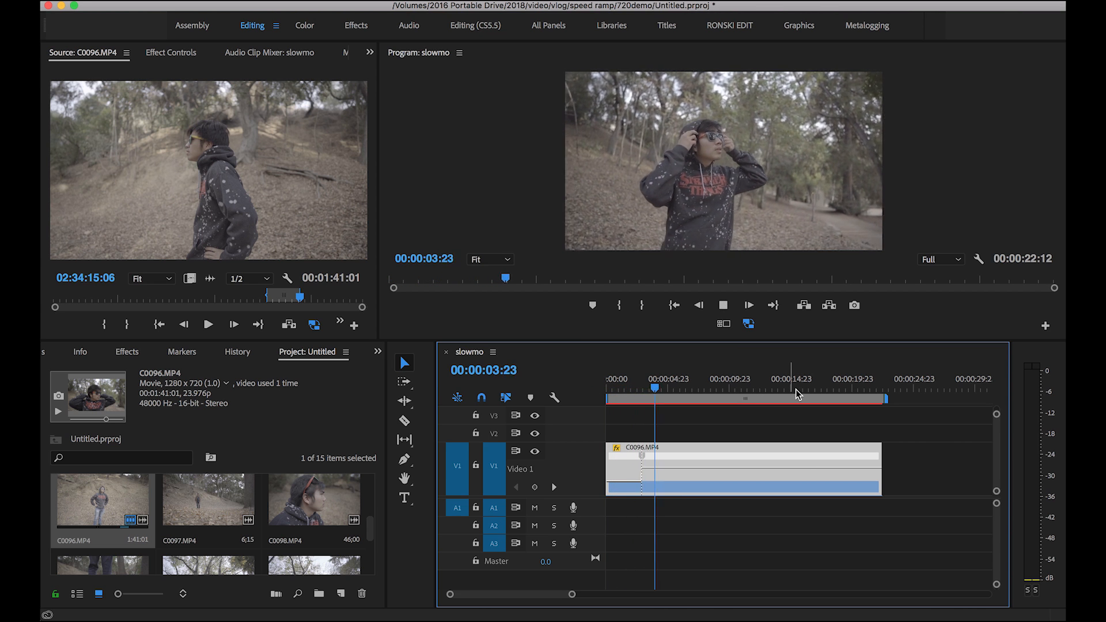
key(space)
- Replay the section around the speed keyframe in a closer timeline view to examine the abrupt speed change
drag(572, 595, 542, 594)
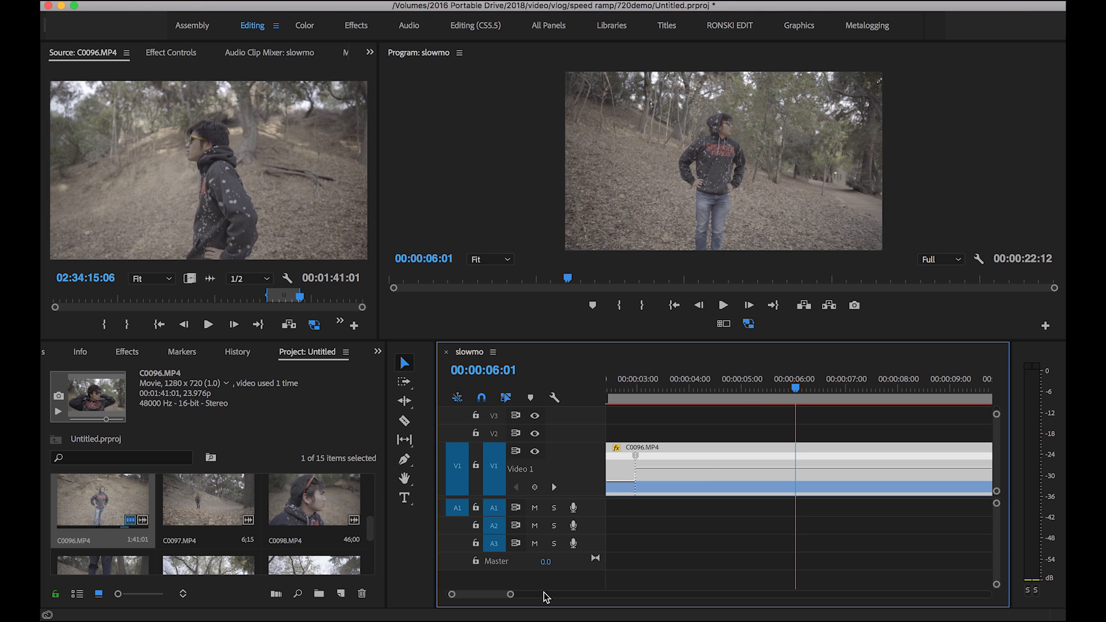
drag(796, 388, 622, 385)
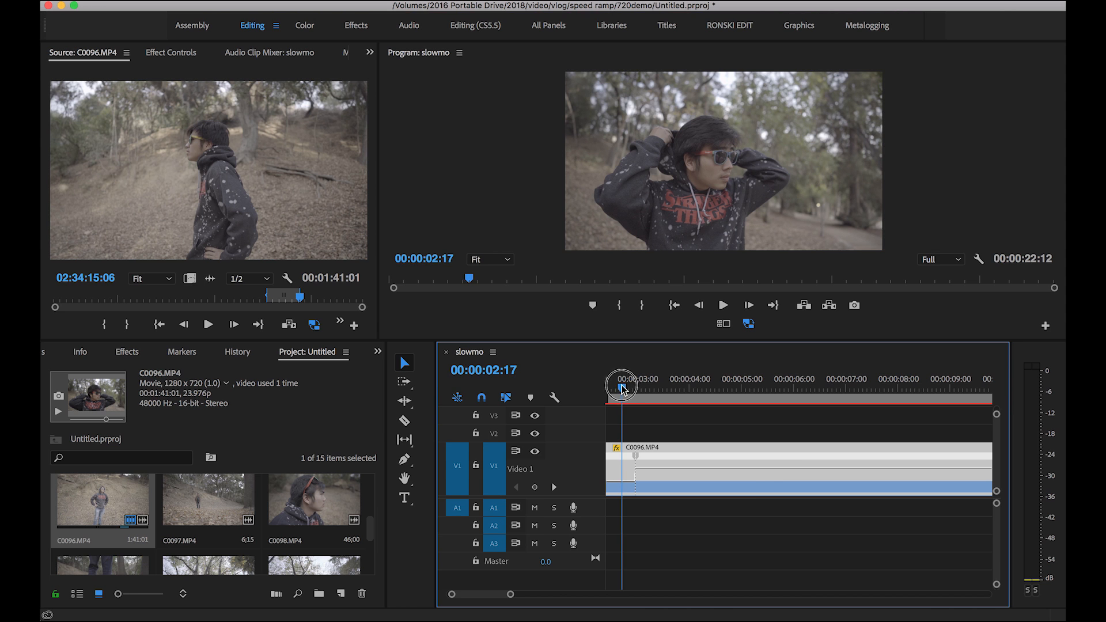
key(space)
key(space)
drag(792, 388, 724, 398)
key(space)
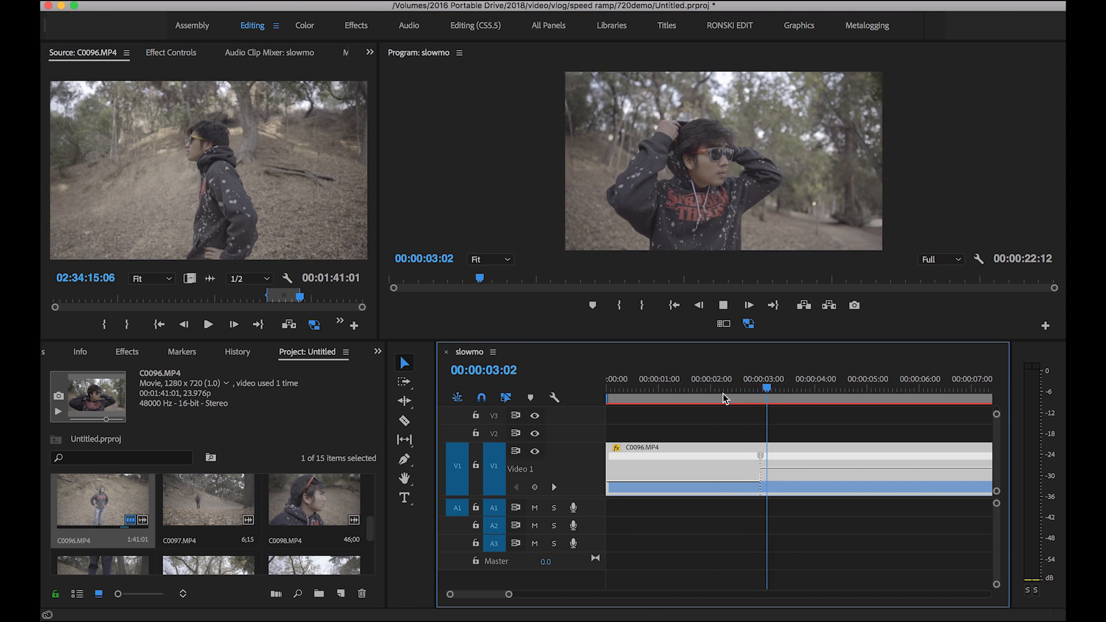
key(space)
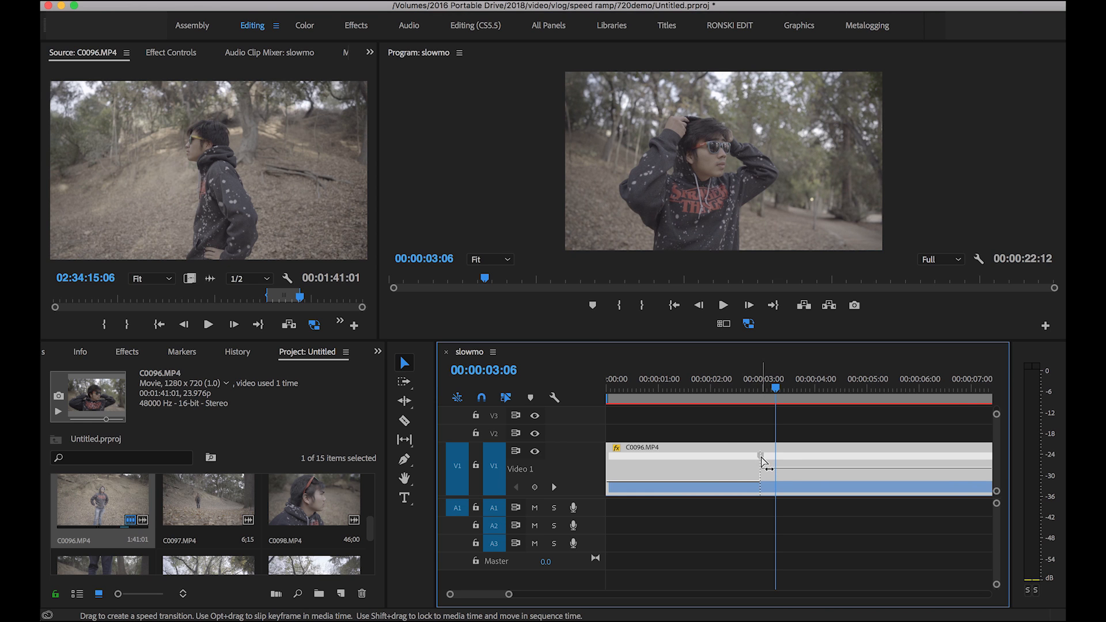
- Spread the speed keyframe into a transition a few frames long with a smooth curve, and play the sequence from the start
click(764, 459)
drag(767, 460, 779, 460)
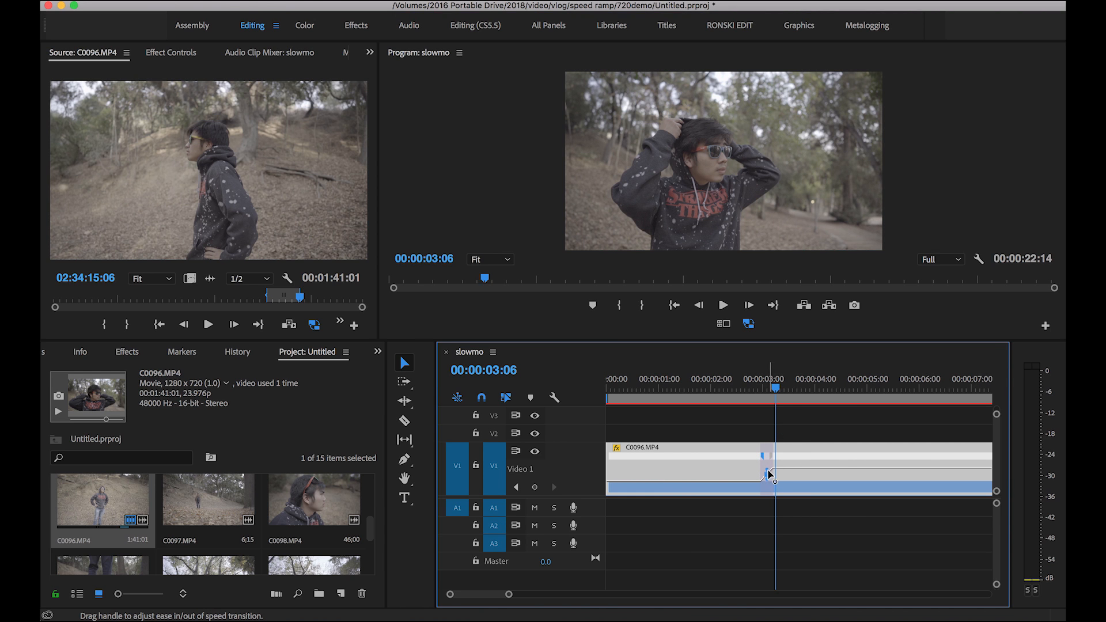
drag(769, 472, 840, 487)
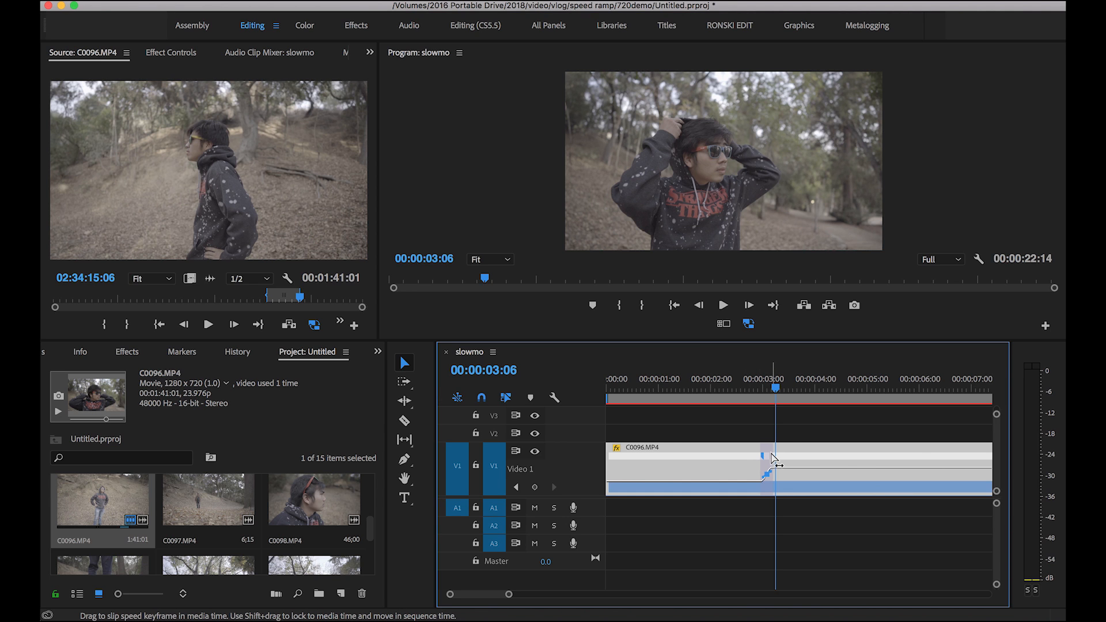
drag(775, 458, 777, 458)
drag(775, 388, 555, 489)
key(space)
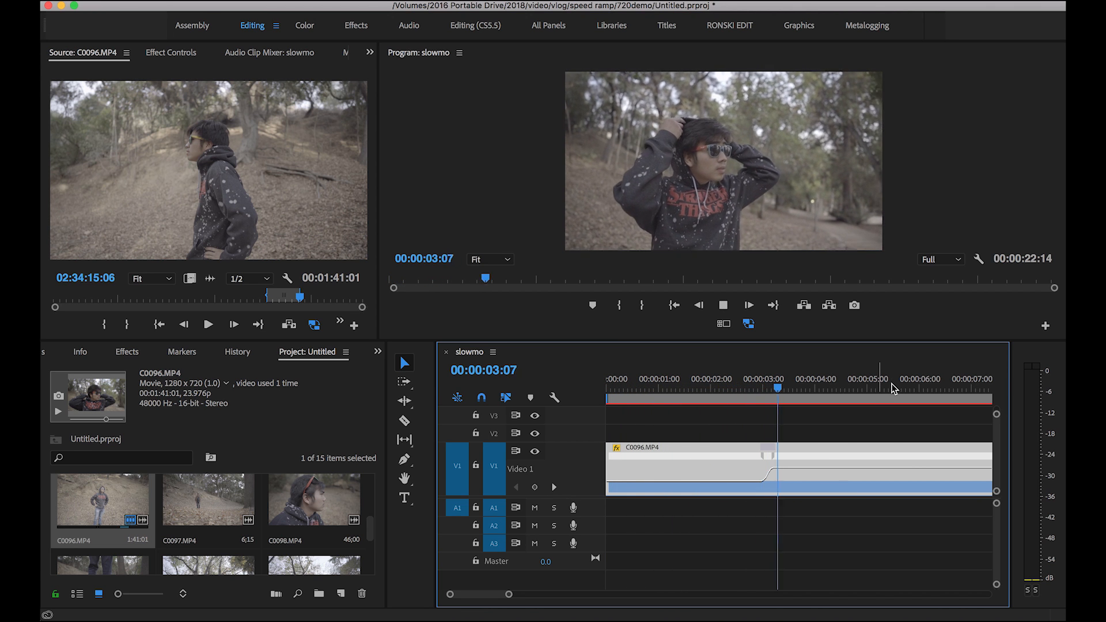
- Play the sequence from the start to 00:00:05:14 and add a second speed keyframe there on the clip with the Pen tool
key(space)
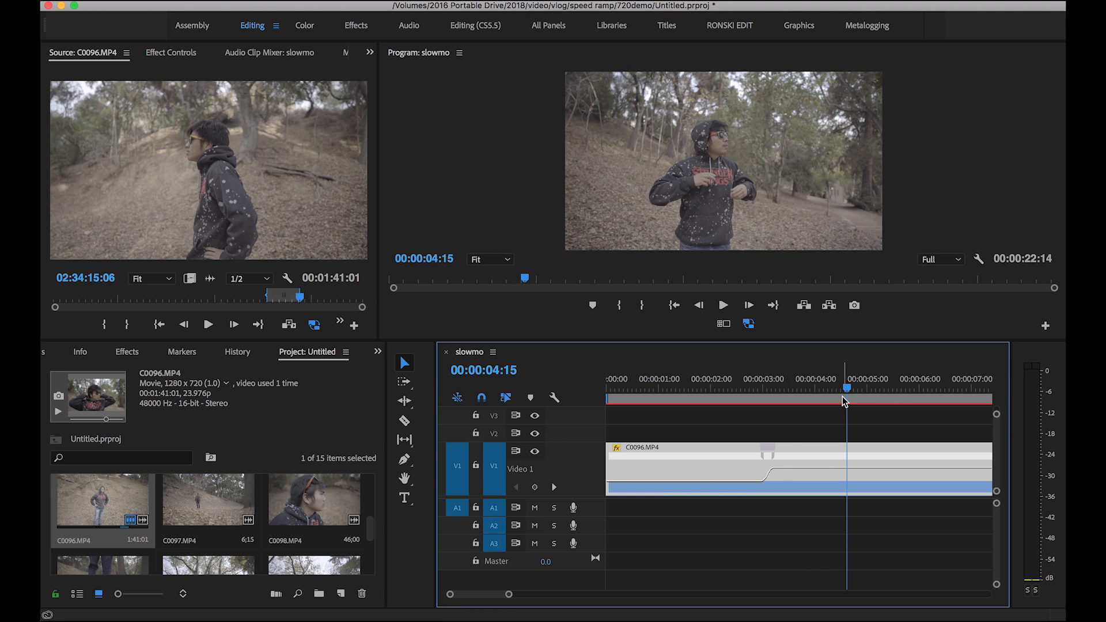
drag(846, 387, 538, 494)
drag(509, 594, 525, 594)
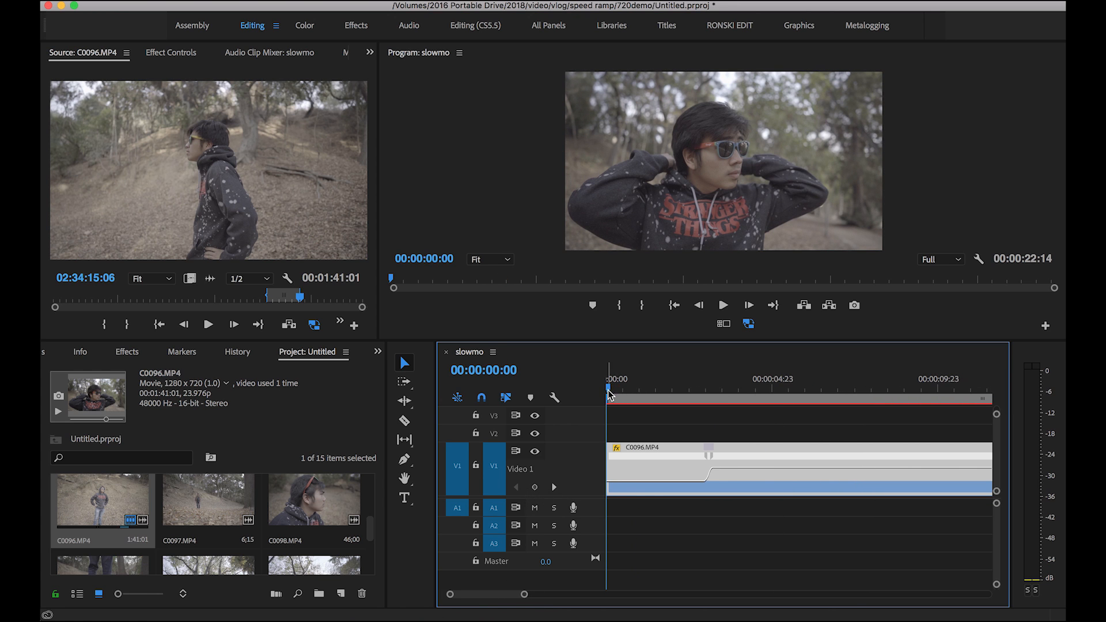
key(space)
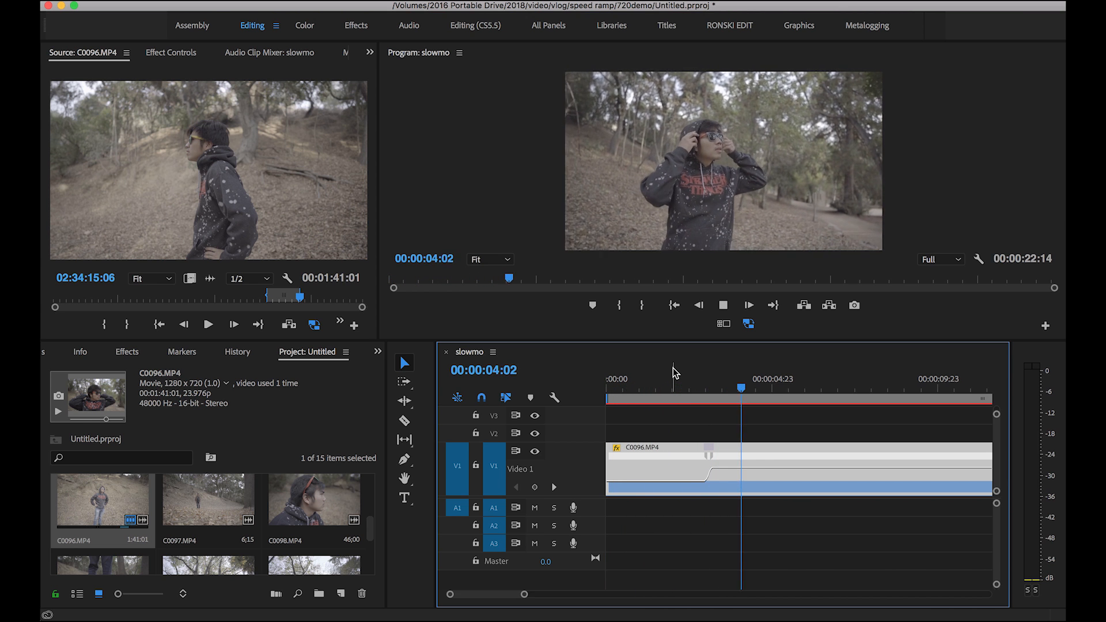
key(space)
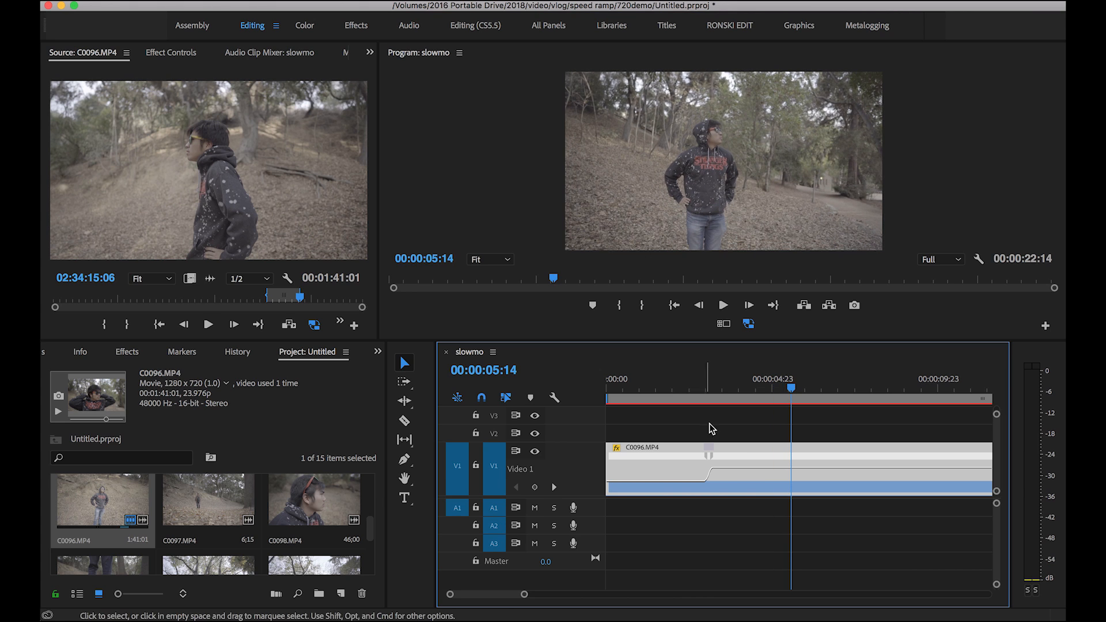
key(p)
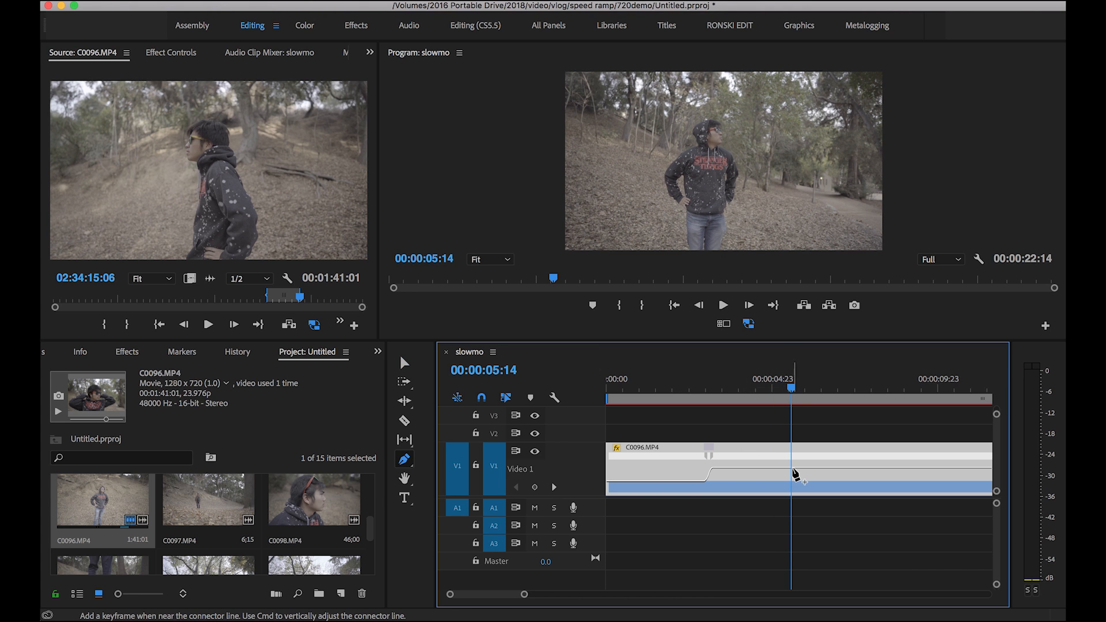
click(791, 469)
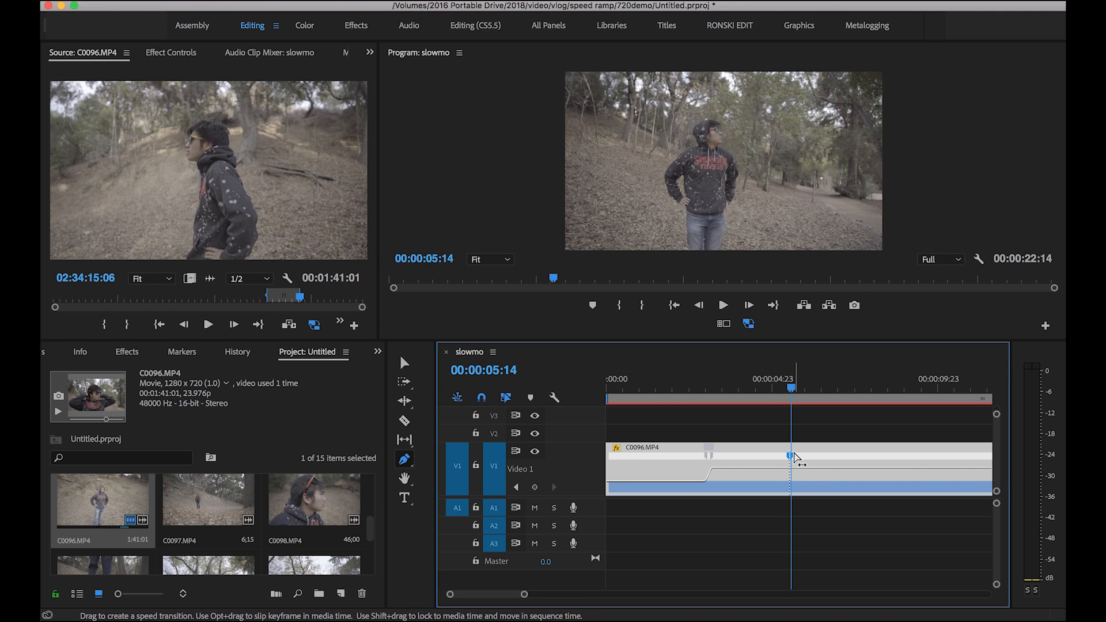
- Lower the playback speed of the clip section after the 00:00:05:14 keyframe back to roughly the original slow-motion speed
key(v)
drag(821, 468, 821, 484)
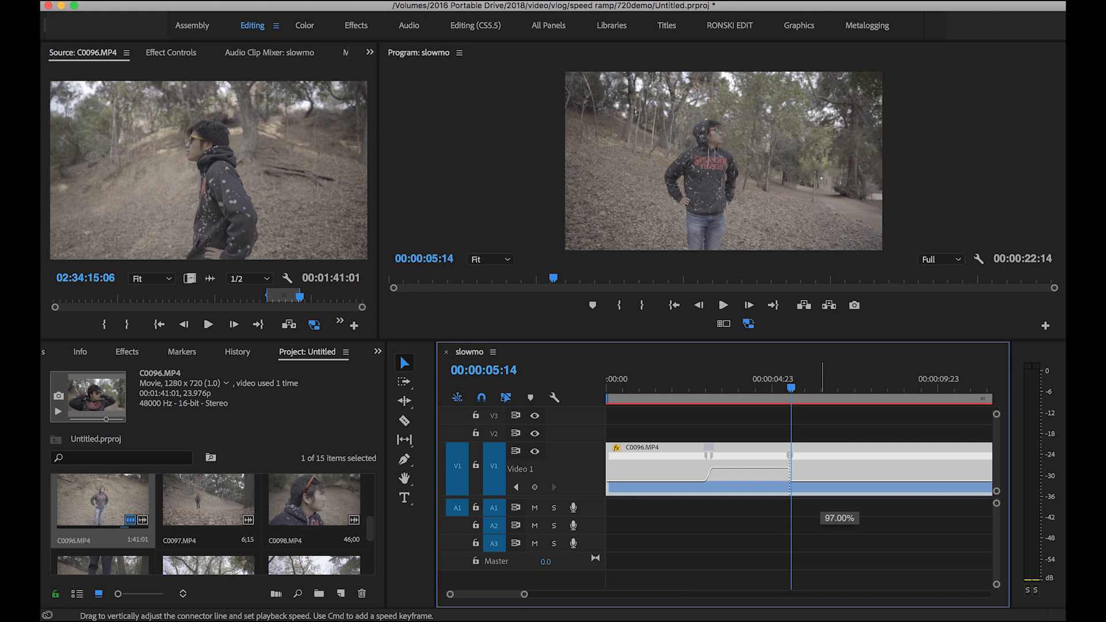
drag(820, 484, 821, 487)
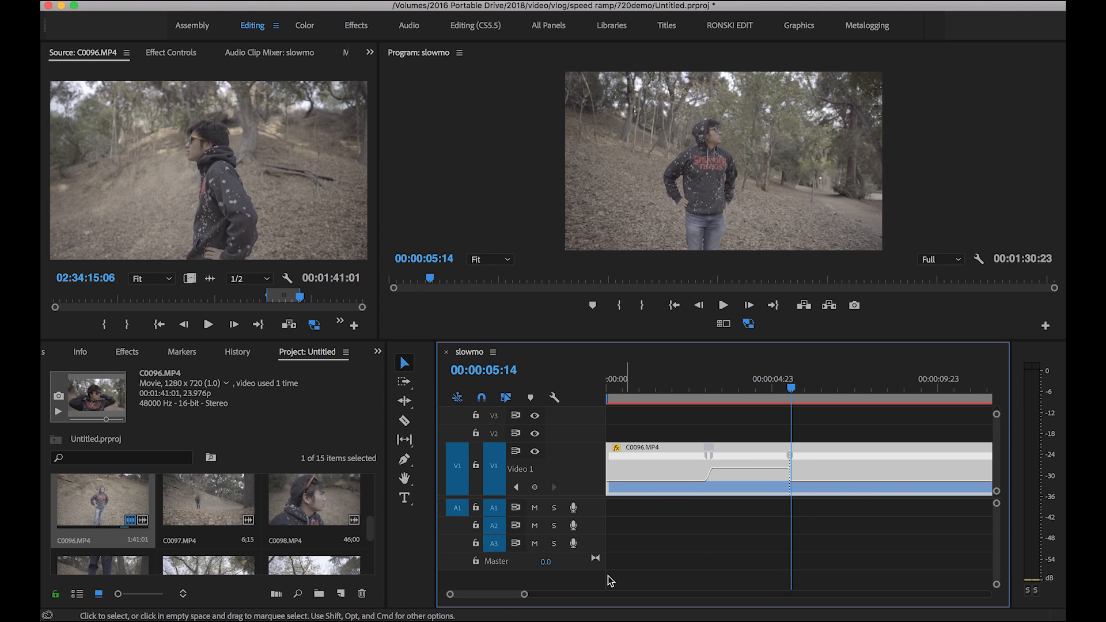
- Spread the speed keyframe at 00:00:05:14 into a transition a few frames long and smooth its curve
drag(523, 594, 502, 598)
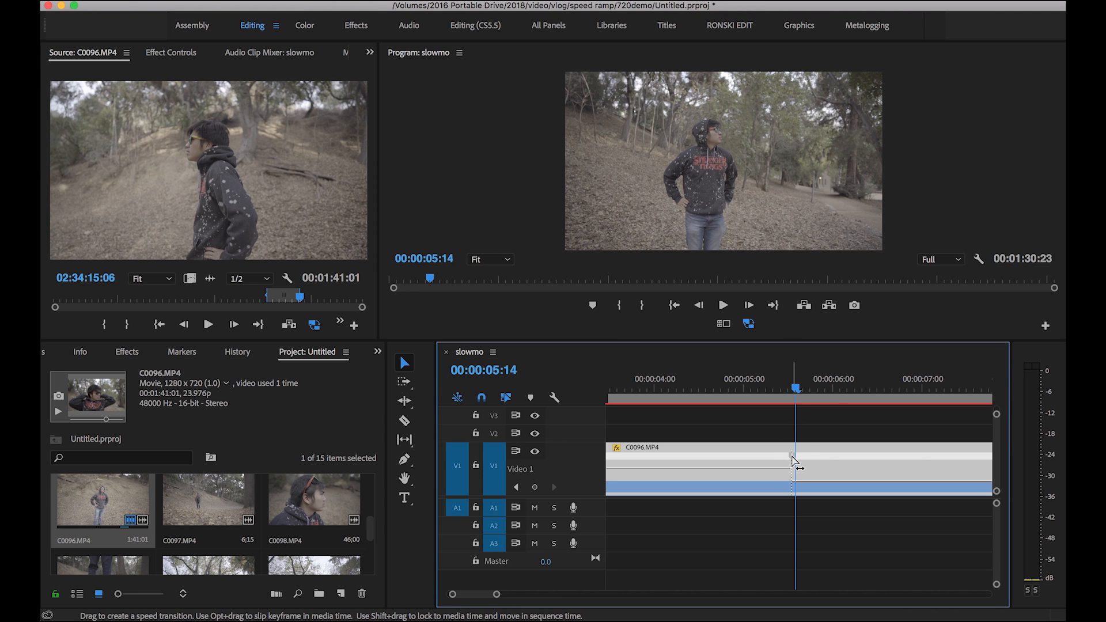
drag(791, 458, 783, 461)
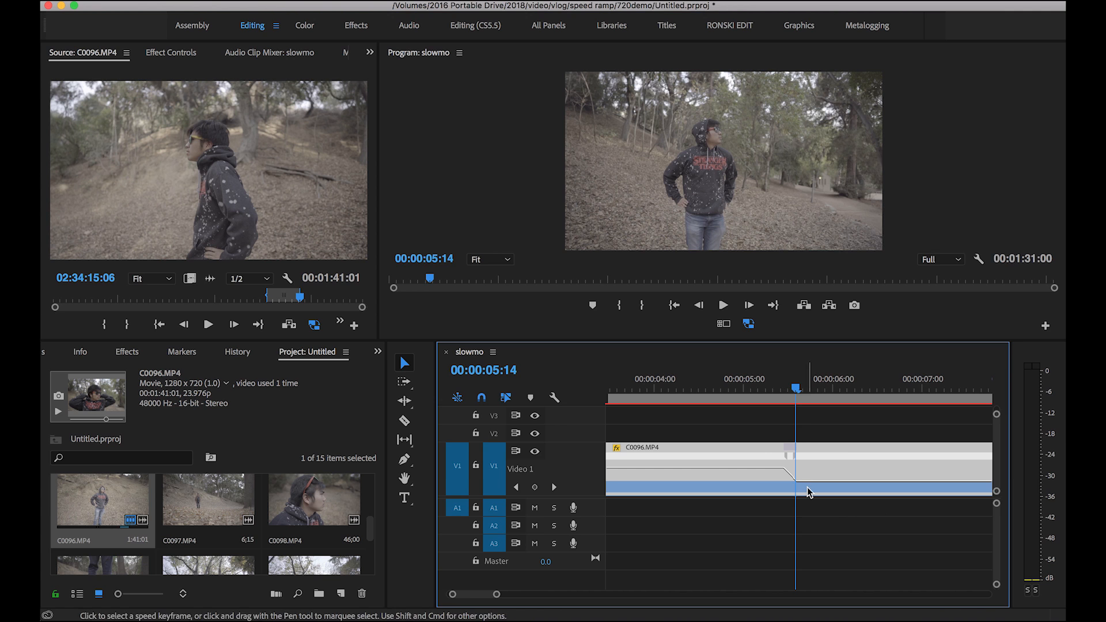
drag(796, 389, 824, 394)
click(787, 456)
drag(791, 473, 683, 481)
drag(788, 452, 783, 456)
- Play the sequence from the start through both speed transitions and return the playhead to 00:00:05:20
drag(823, 386, 563, 390)
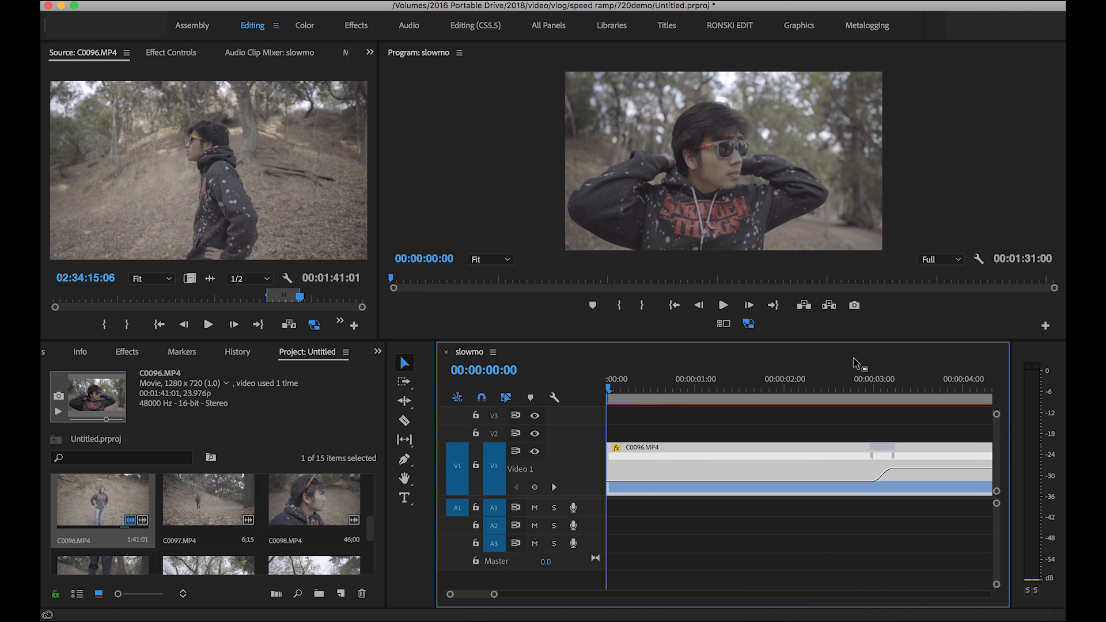
key(space)
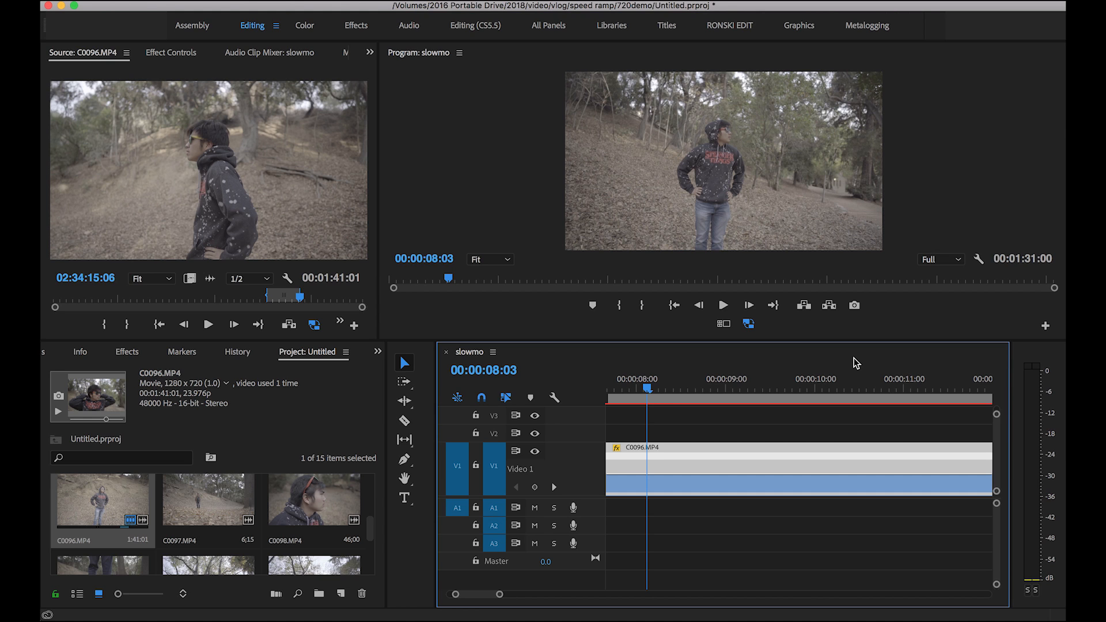
click(648, 388)
drag(647, 388, 568, 396)
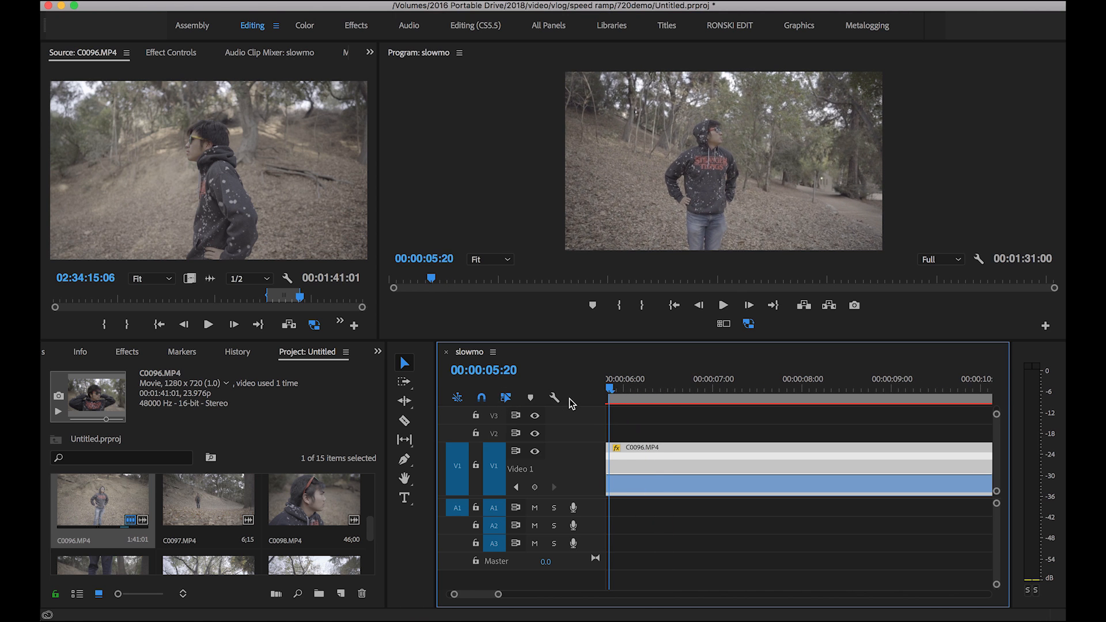
- Check the Speed option under Time Remapping in the effect properties of clip C0096.MP4 and leave it as it is
click(616, 448)
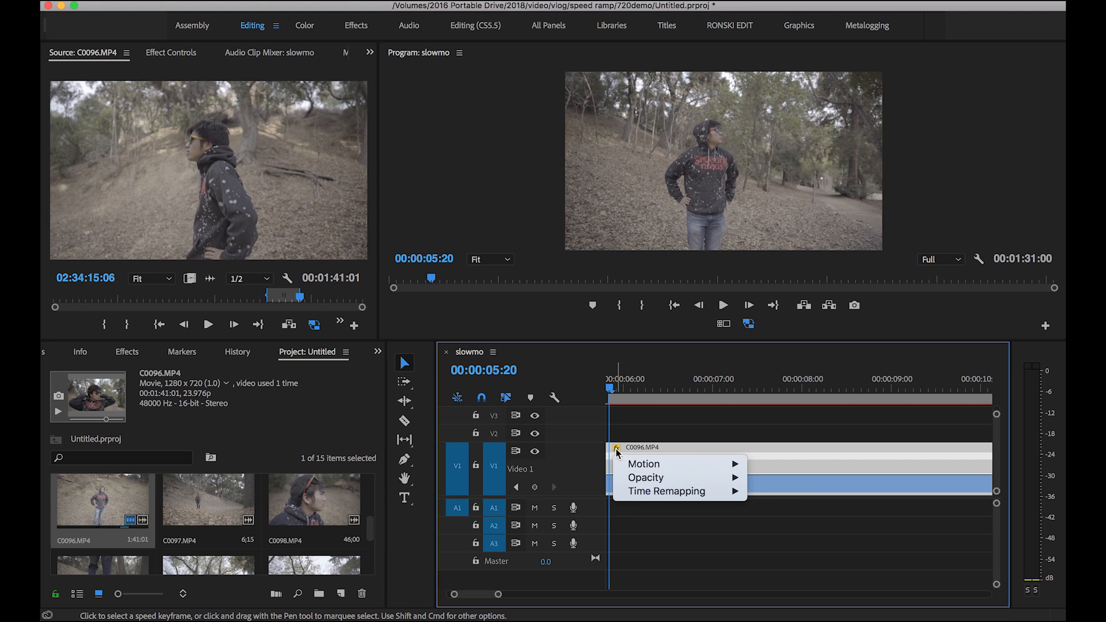
mouse_move(633, 492)
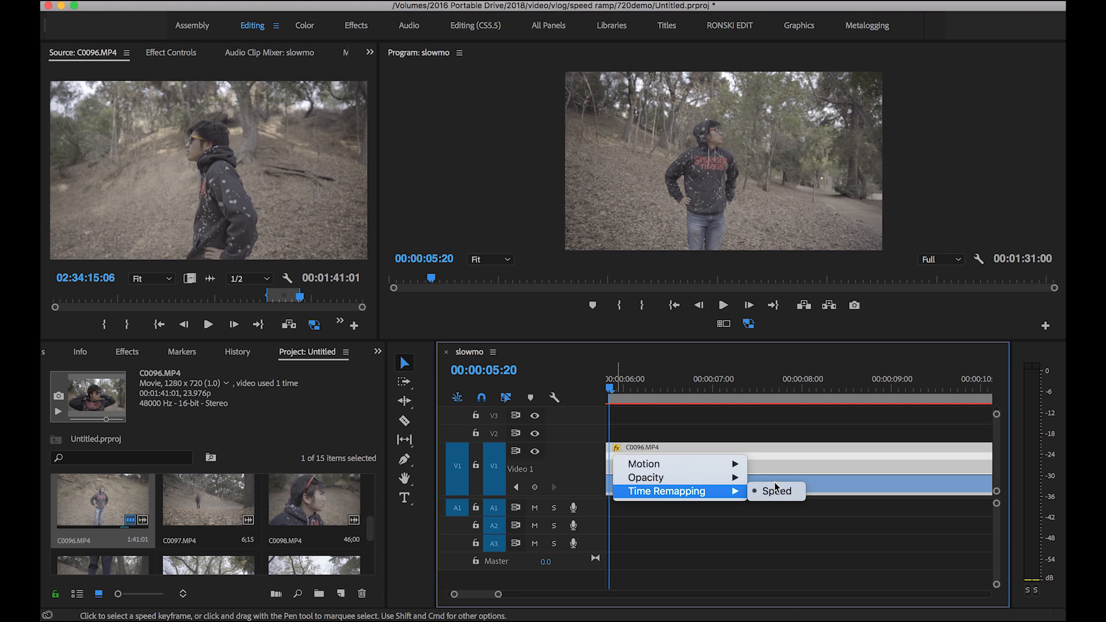
click(781, 425)
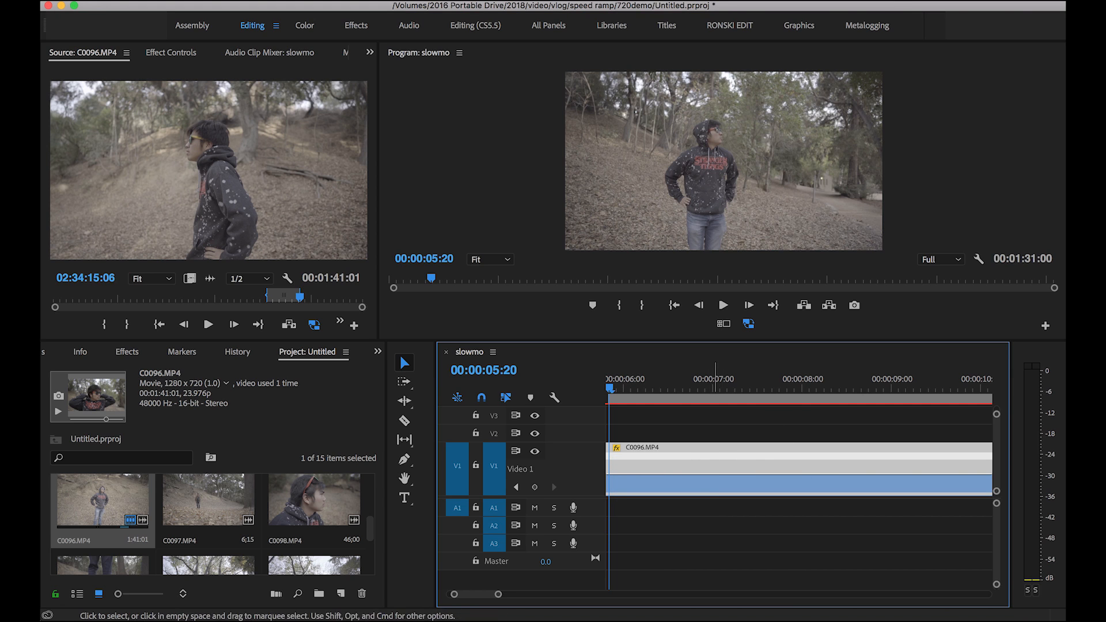